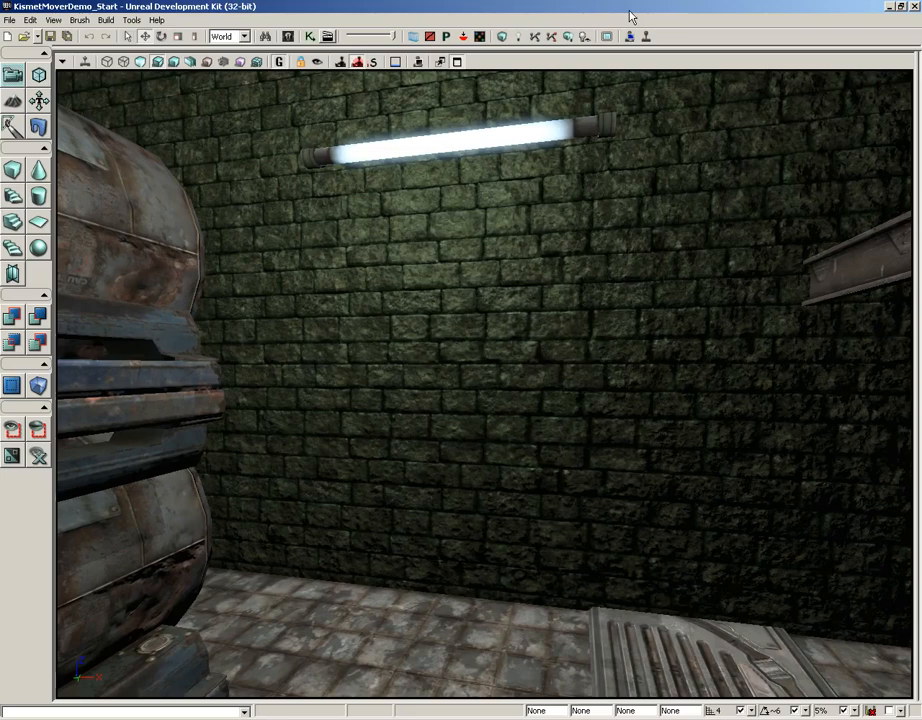
Open the M_CH_Gibs_Corrupt01 material from the Content Browser in the Material Editor
click(288, 37)
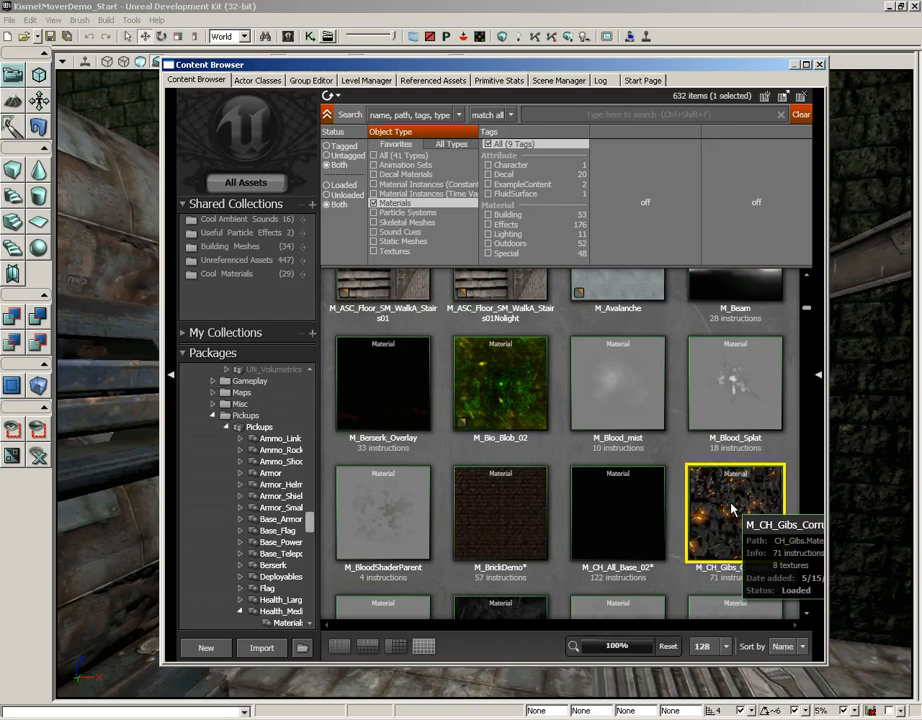
double_click(731, 510)
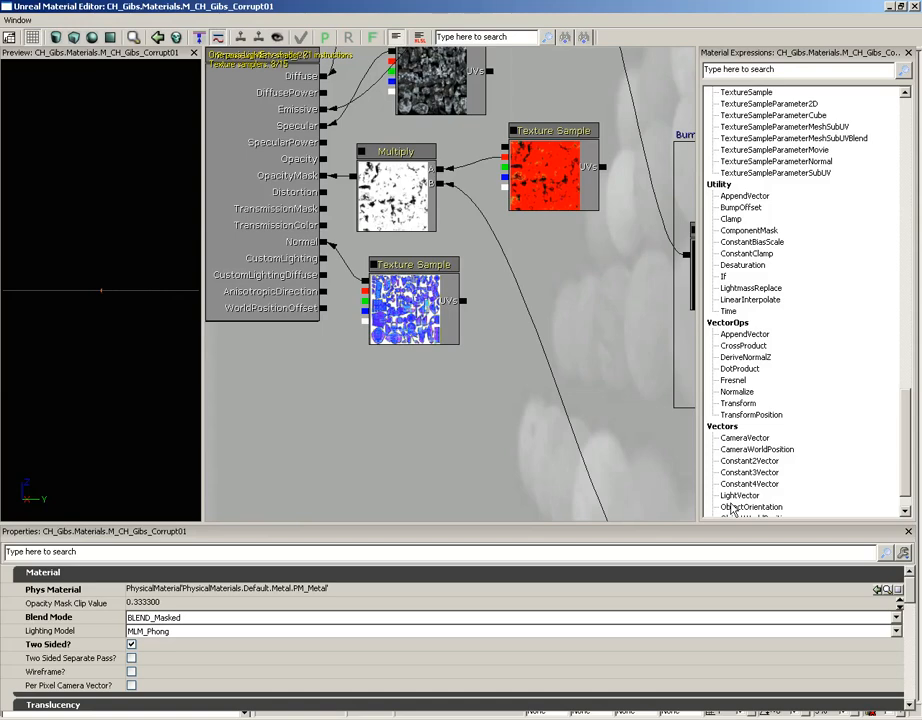
Review the list of available editor windows and inspect the material's preview mesh from different angles
click(17, 20)
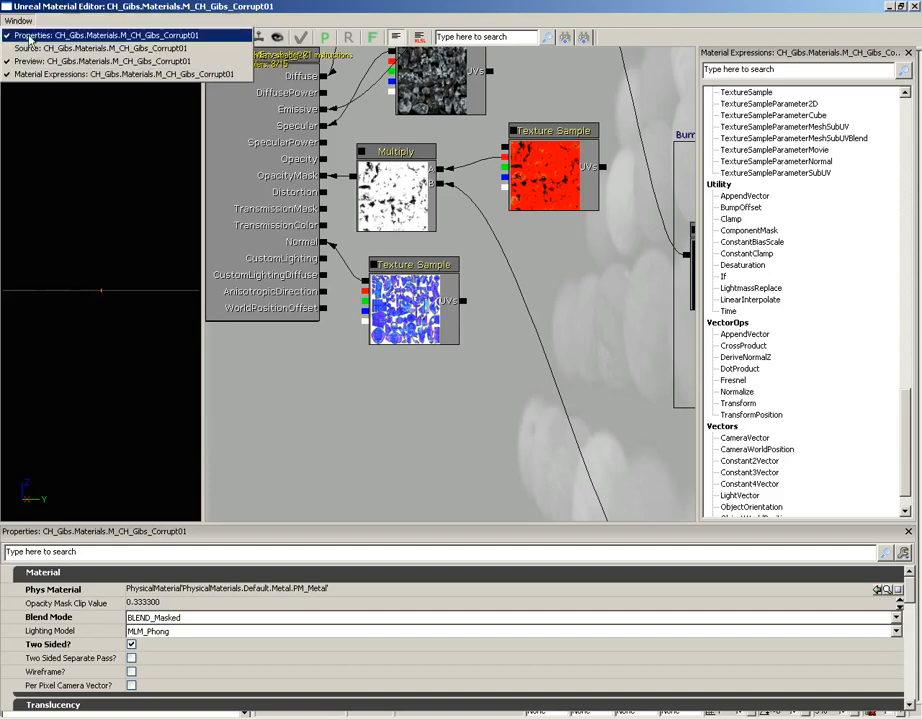
click(30, 38)
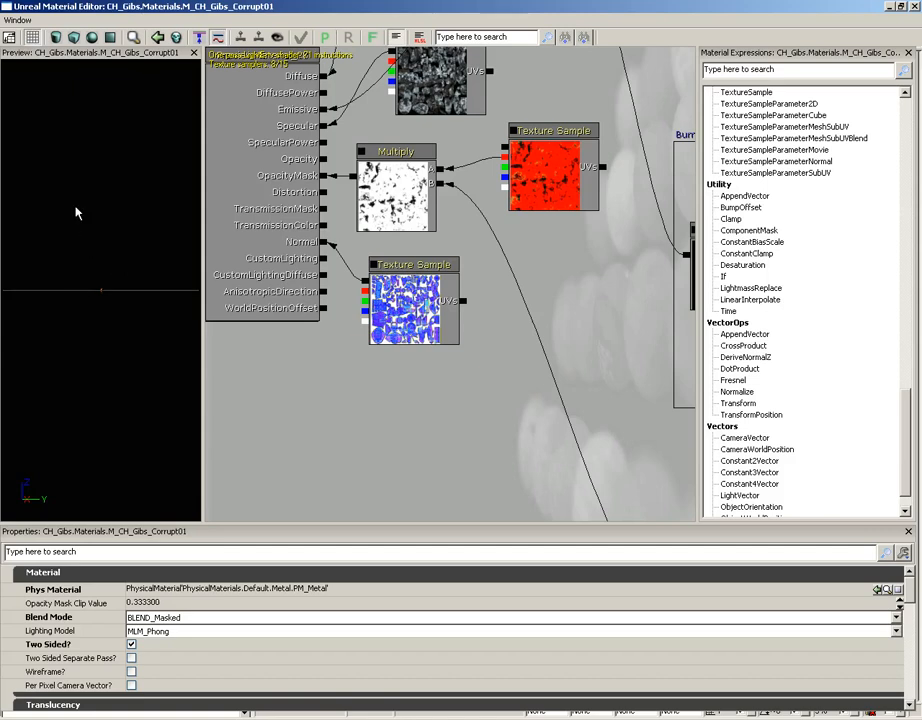
drag(68, 193, 137, 253)
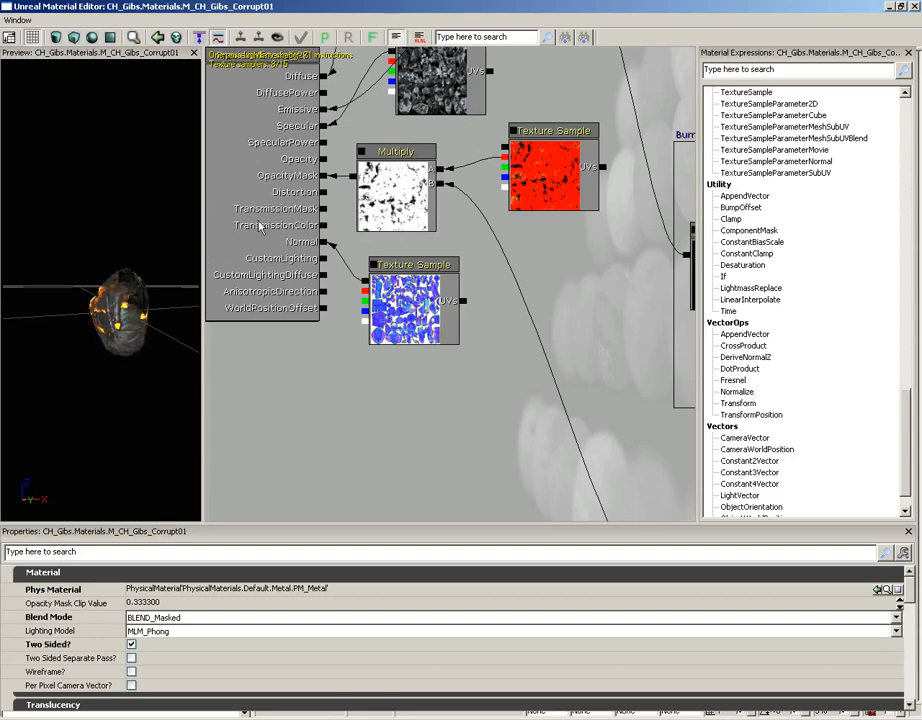
drag(77, 224, 119, 189)
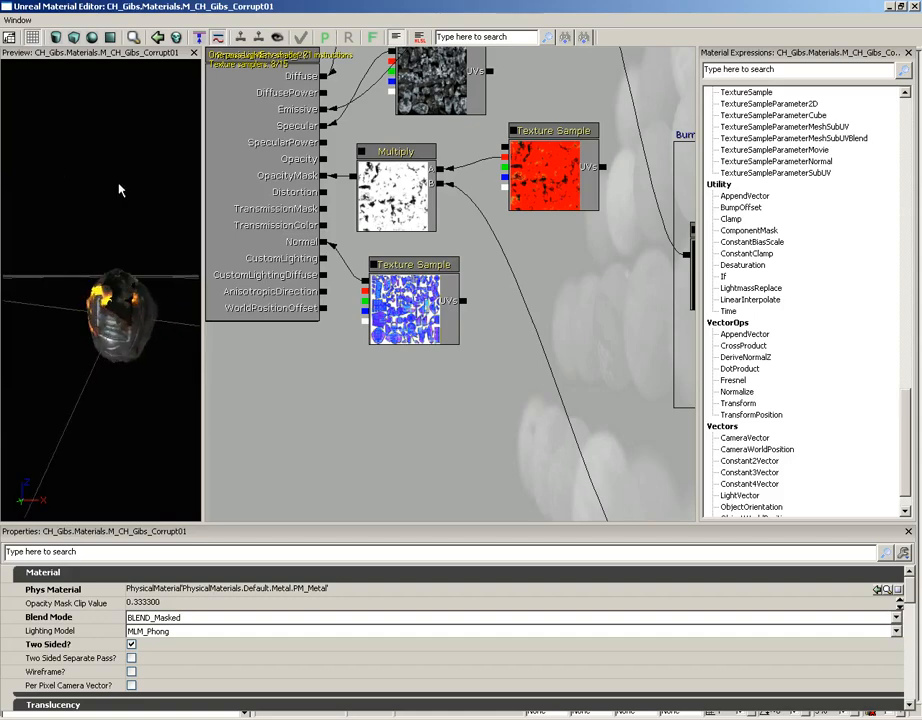
Examine the overall node network, from the Emissive branch down to the Burnout Emissive group
drag(594, 287, 515, 450)
right_drag(567, 330, 542, 258)
drag(542, 258, 363, 440)
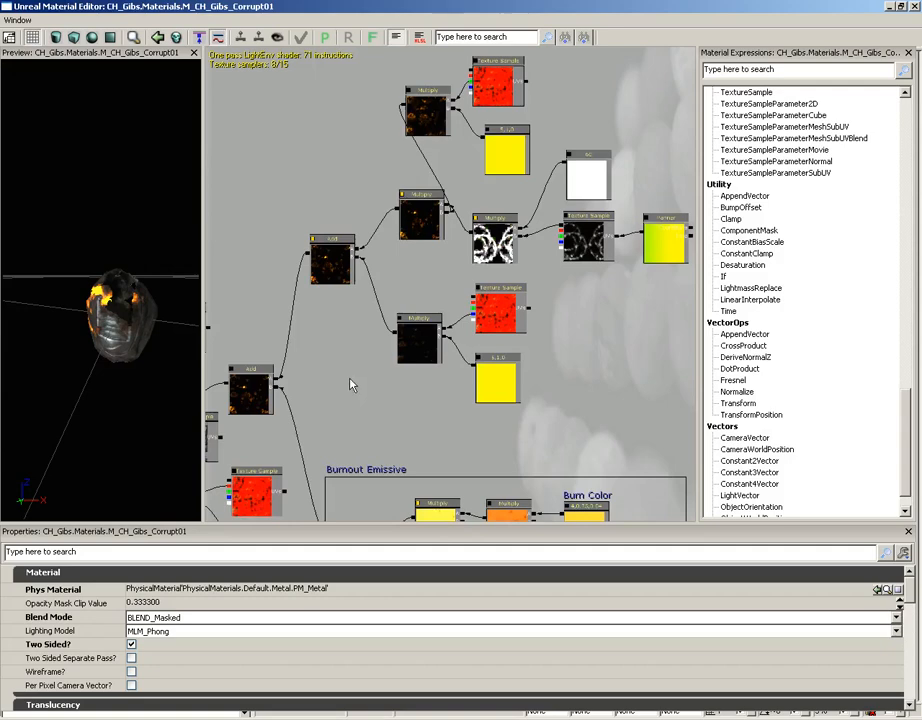
drag(351, 384, 473, 319)
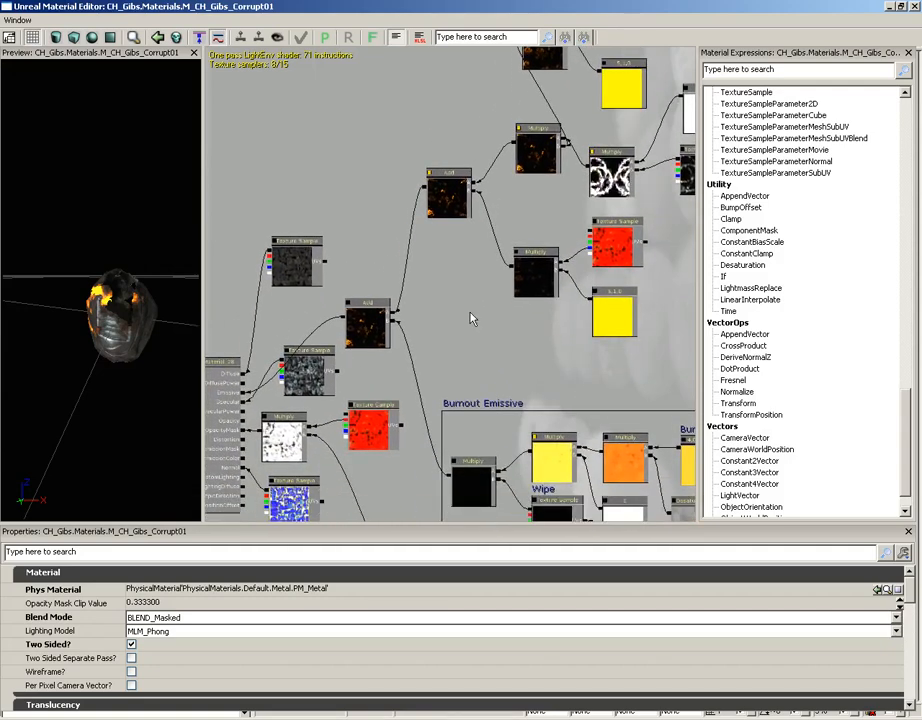
drag(487, 368, 510, 262)
right_drag(510, 257, 475, 370)
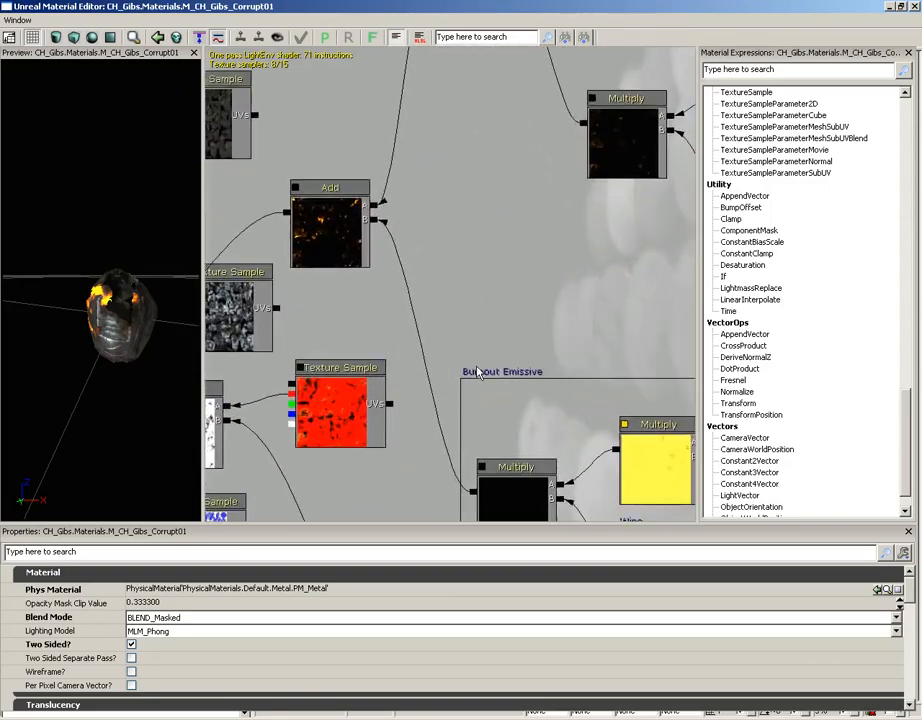
drag(487, 187, 641, 195)
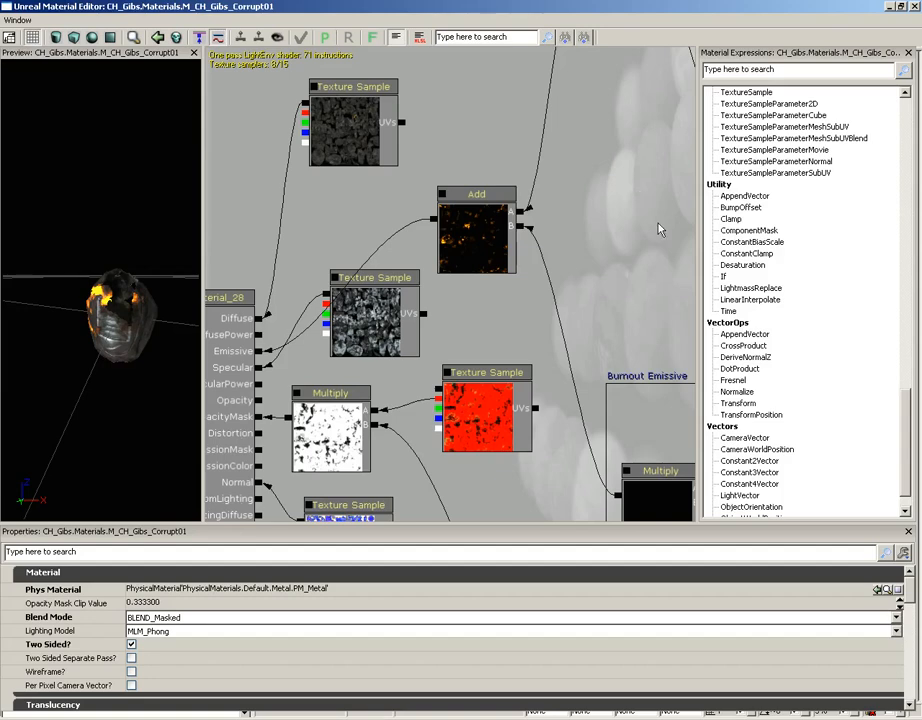
Examine the Add and Multiply nodes feeding Emissive, and view the properties of the Texture Sample driven by the Panner
drag(661, 226, 368, 378)
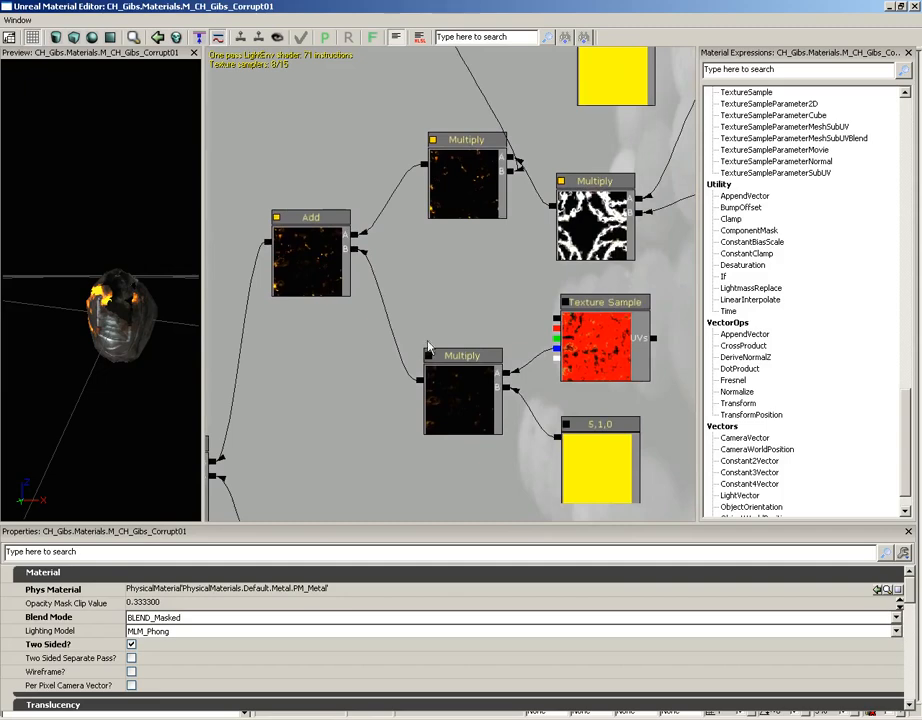
drag(562, 254, 360, 285)
click(531, 234)
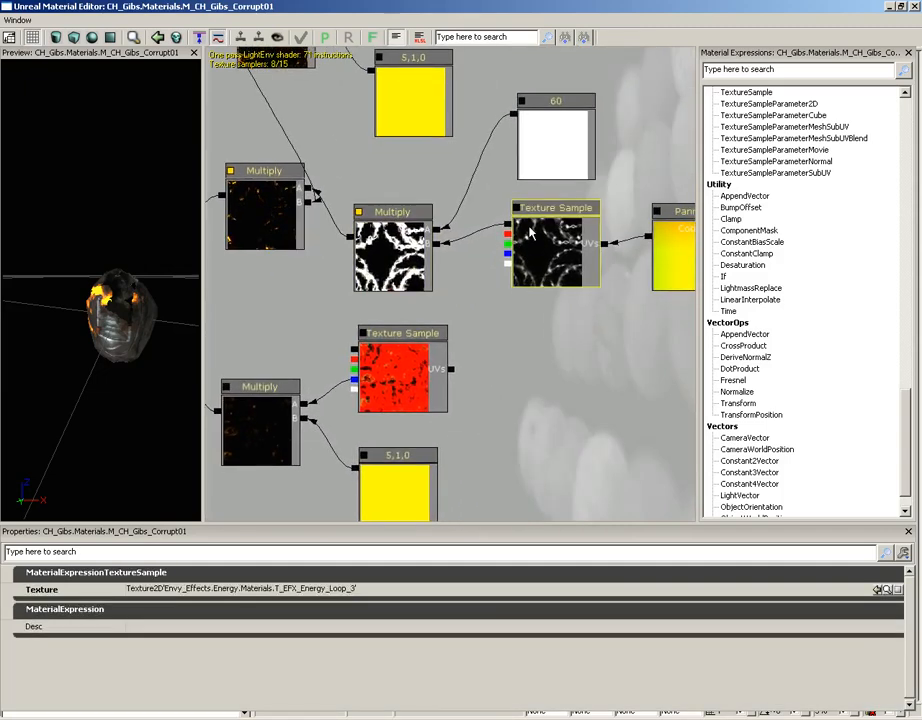
drag(465, 335, 549, 299)
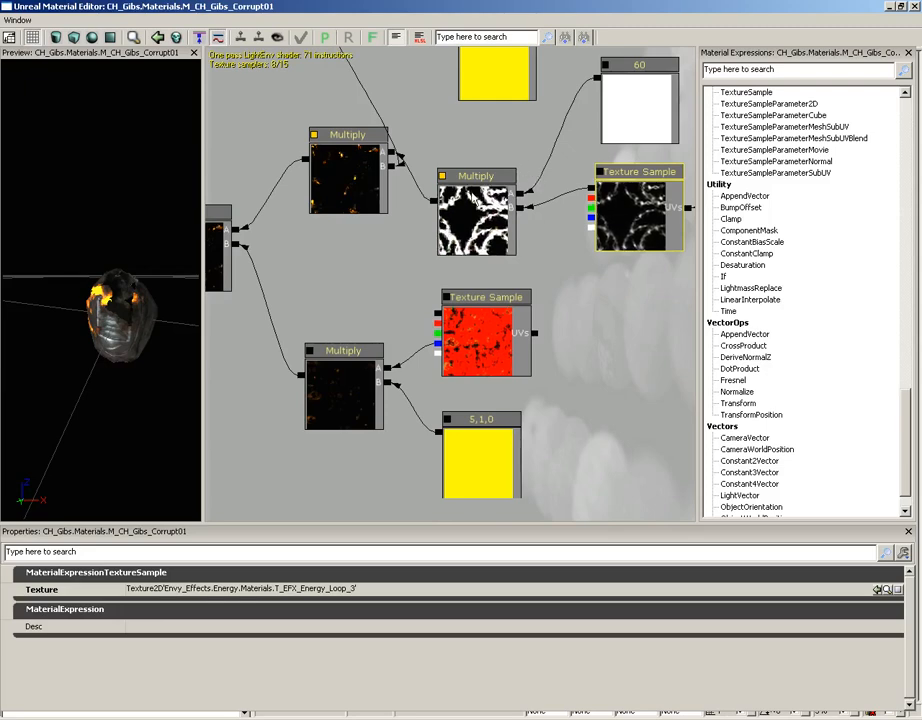
drag(389, 250, 460, 322)
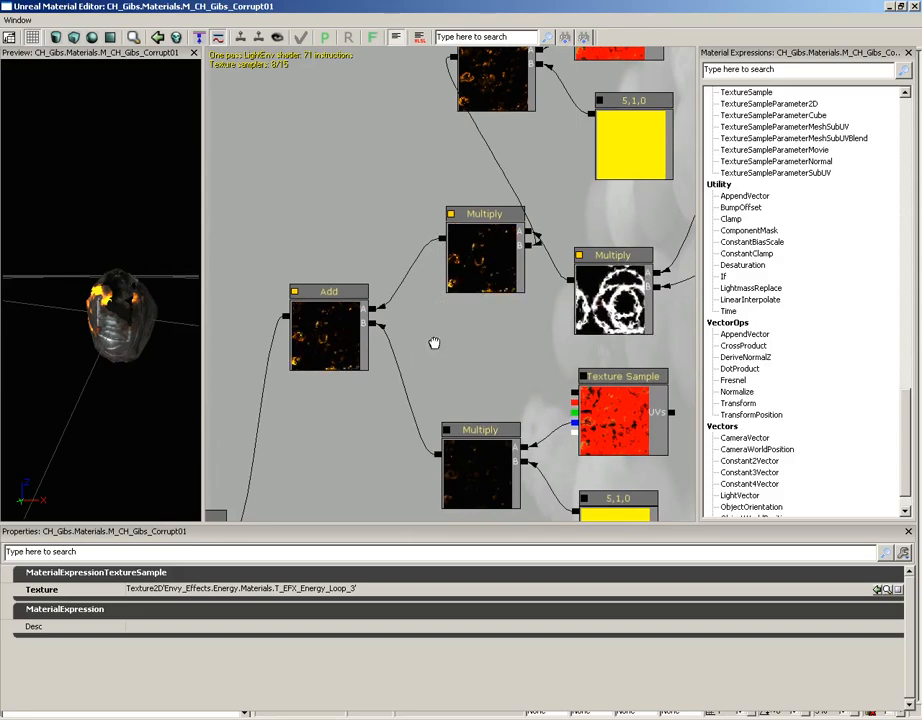
drag(434, 344, 621, 180)
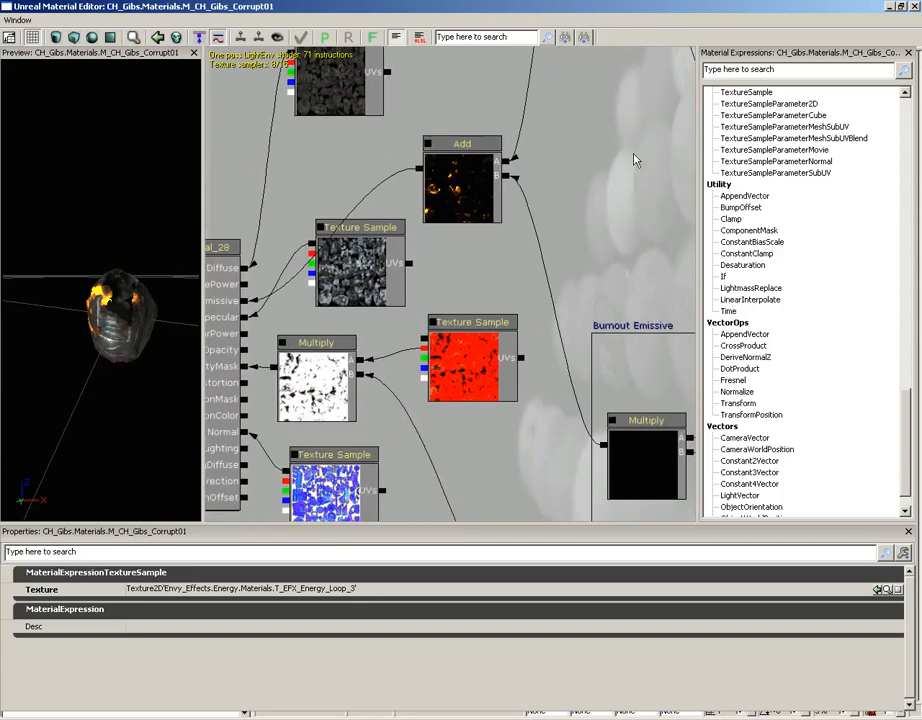
Examine the base material node's input channels and look through its material properties
drag(315, 191, 438, 126)
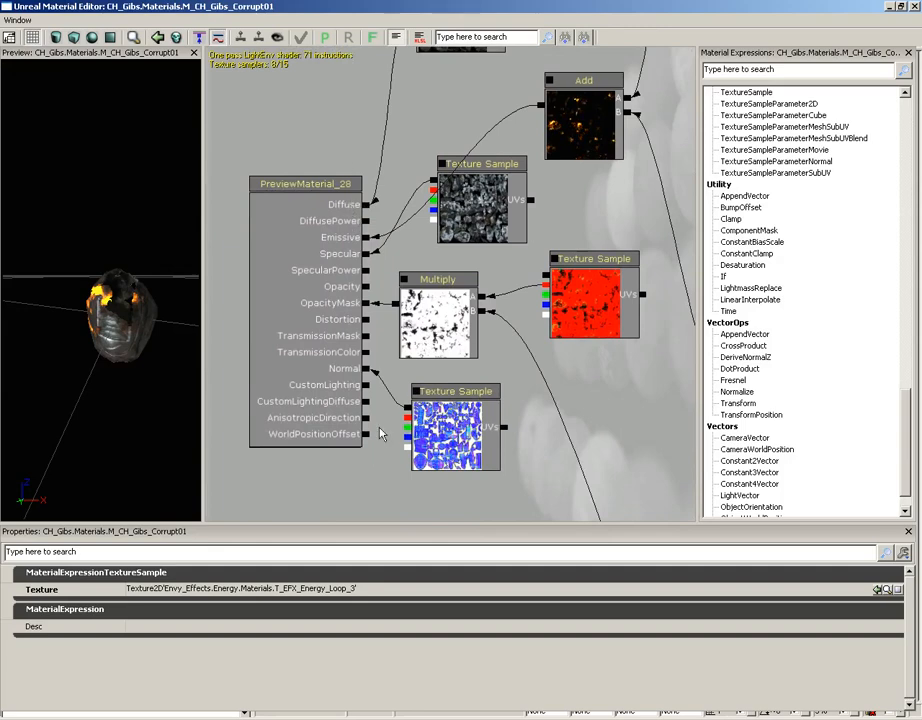
drag(589, 371, 488, 375)
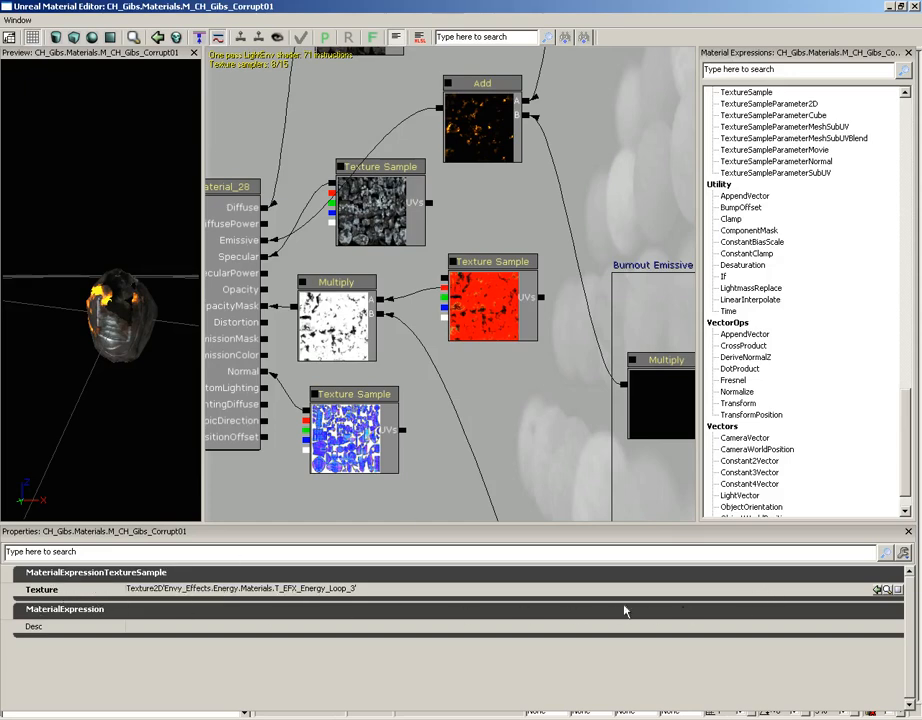
drag(500, 400, 549, 413)
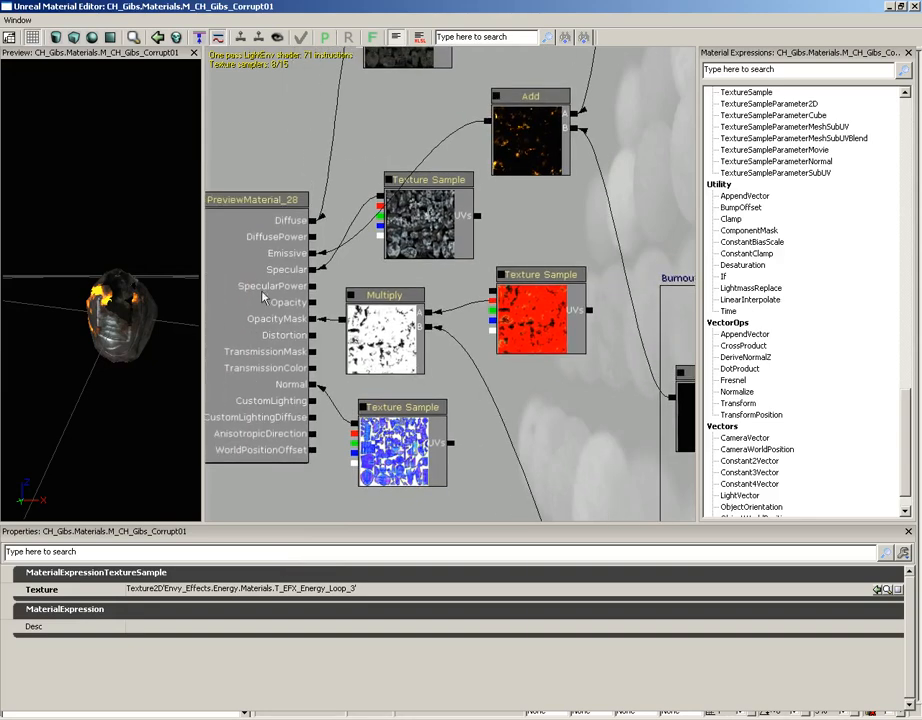
drag(240, 286, 362, 232)
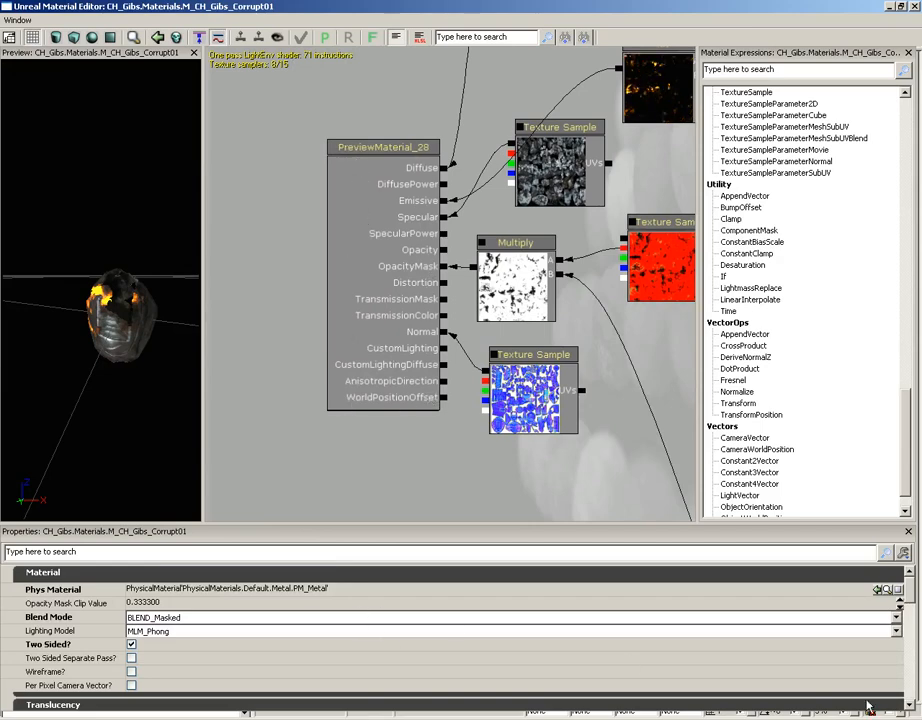
scroll(912, 617, down, 3)
drag(912, 617, 907, 585)
Select the OpacityMask Multiply node, the Specular Texture Sample and the Emissive Add node in turn to view their properties
drag(617, 448, 487, 496)
click(408, 364)
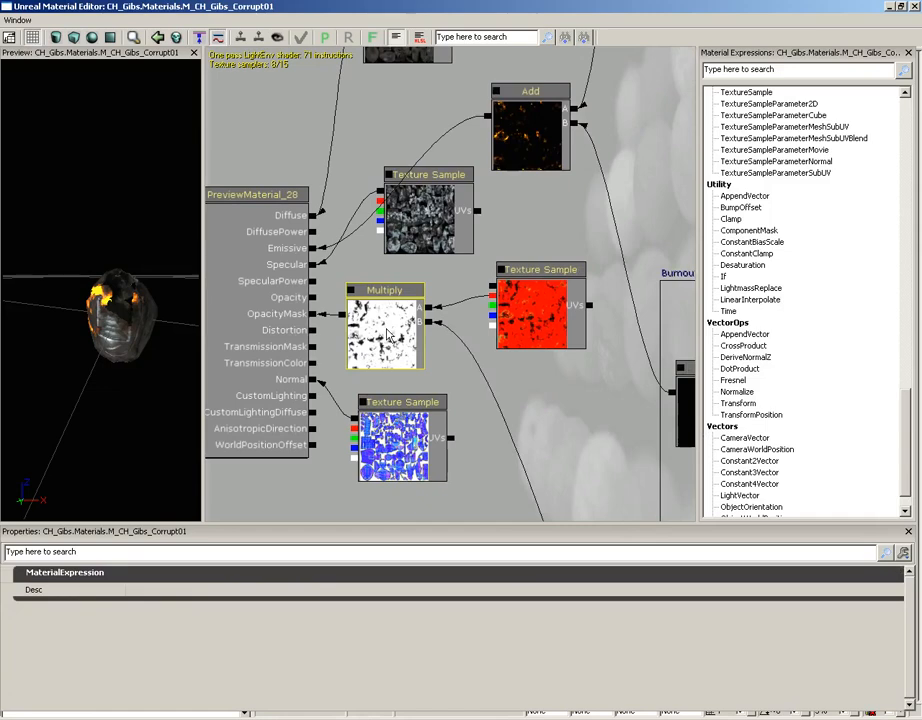
click(436, 197)
click(530, 155)
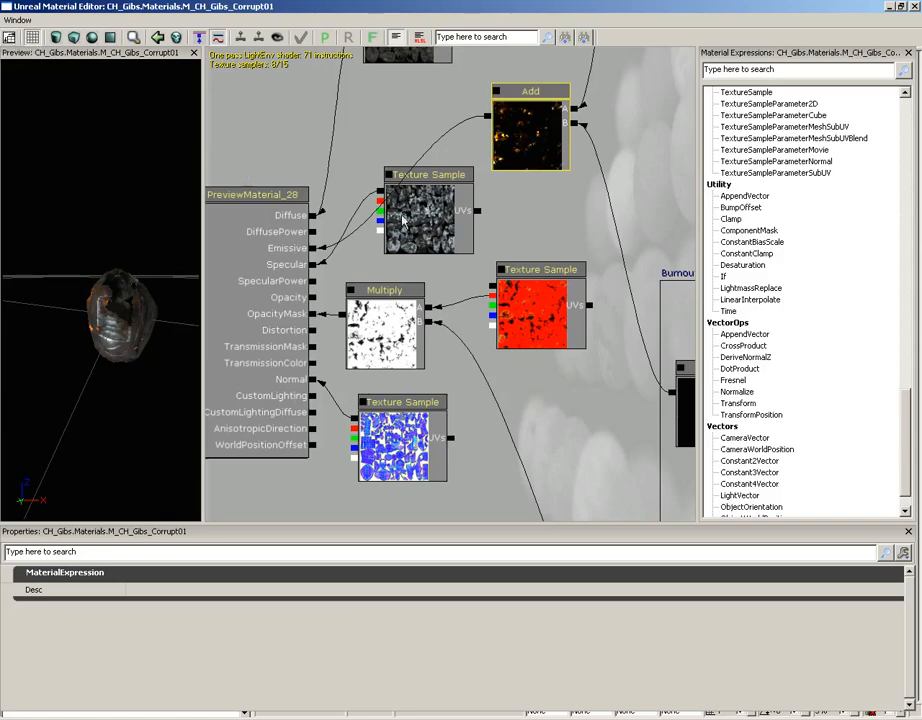
Follow the graph from the base material node across to the Panner and BurnTime parameter nodes
drag(360, 241, 441, 228)
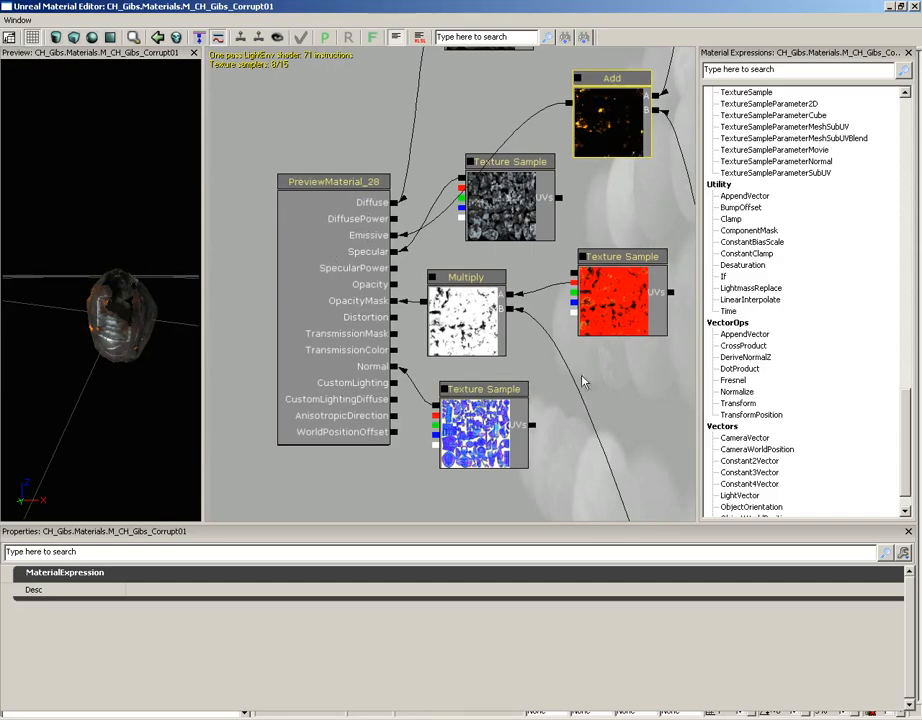
drag(605, 379, 262, 151)
drag(570, 332, 204, 191)
drag(529, 270, 181, 136)
drag(562, 352, 559, 310)
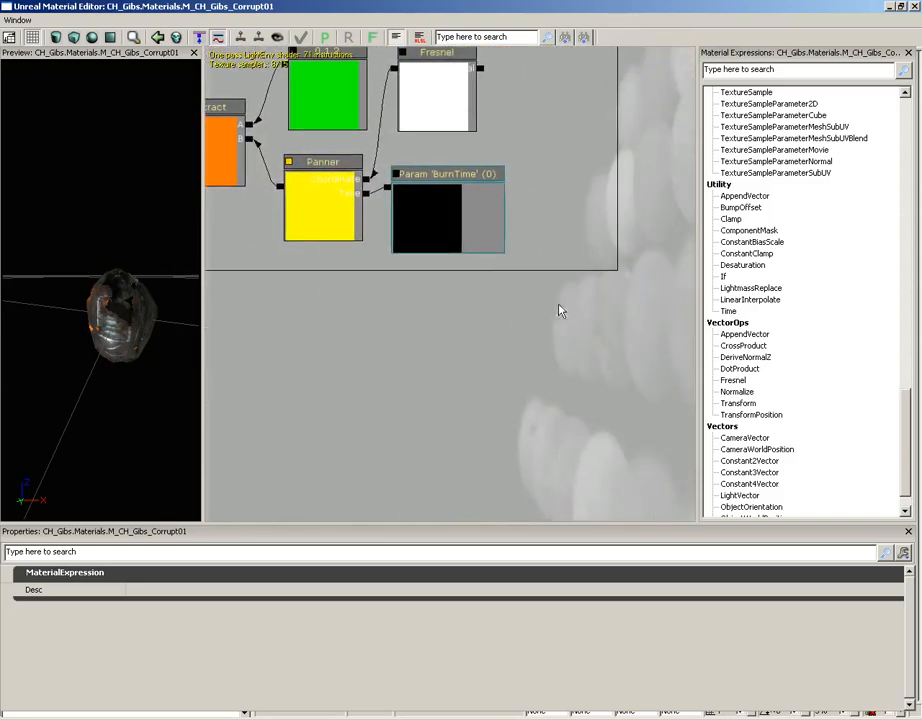
Return the graph to its home view and show the base material node's properties
click(9, 37)
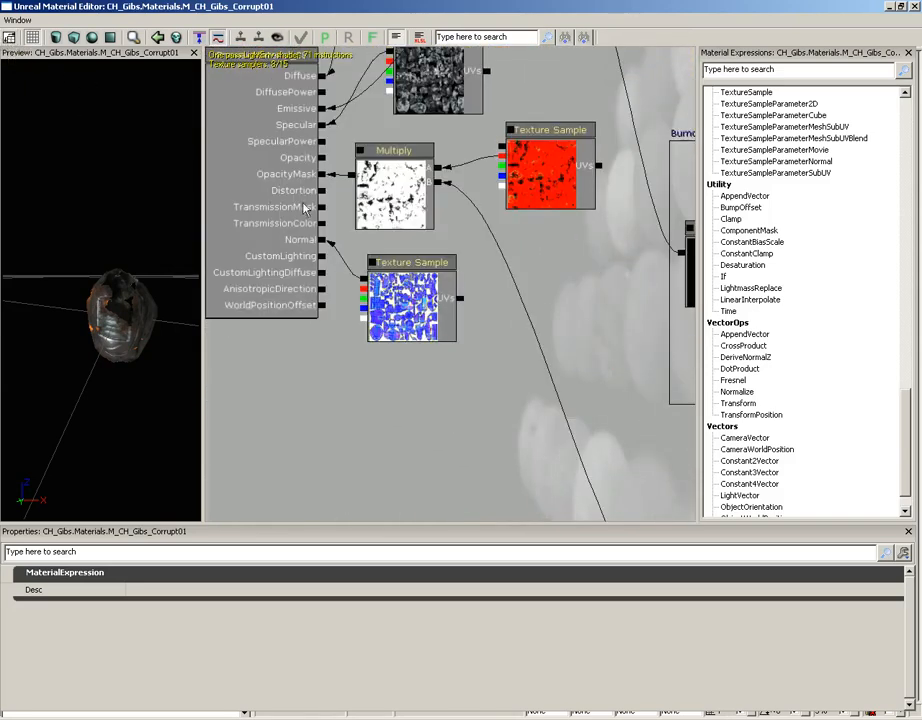
click(277, 109)
drag(276, 93, 276, 111)
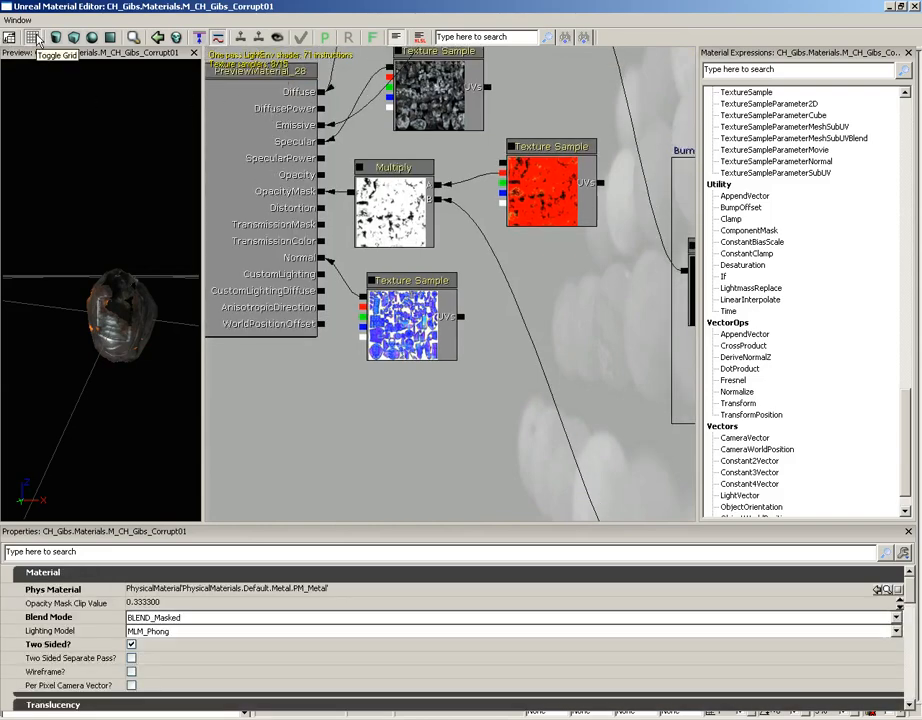
Turn the preview grid off and back on while viewing the preview mesh from other angles
drag(118, 216, 177, 350)
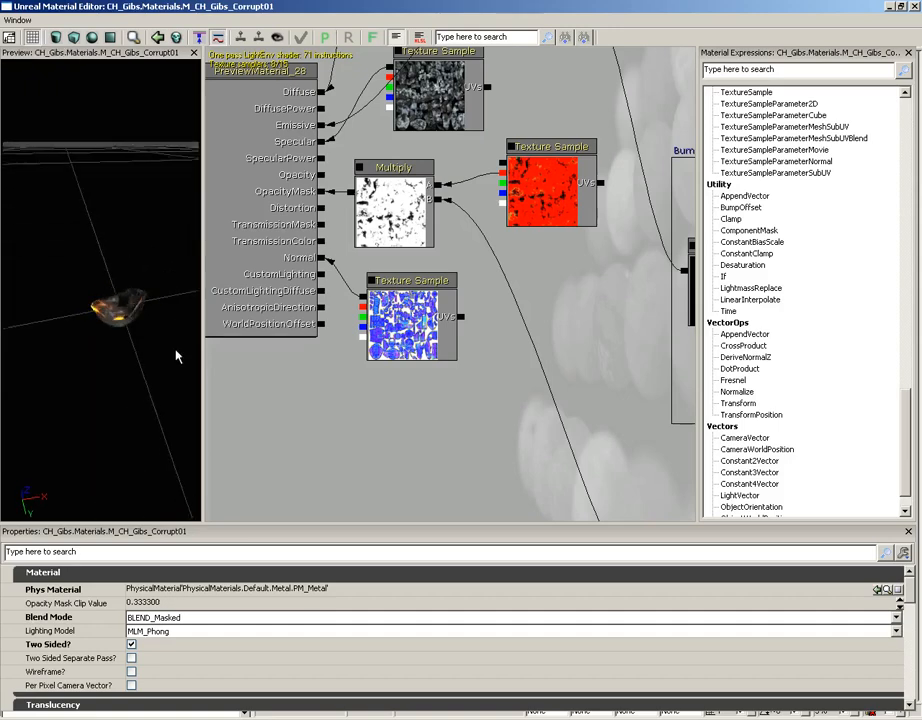
right_drag(177, 350, 124, 455)
drag(120, 233, 140, 232)
click(32, 38)
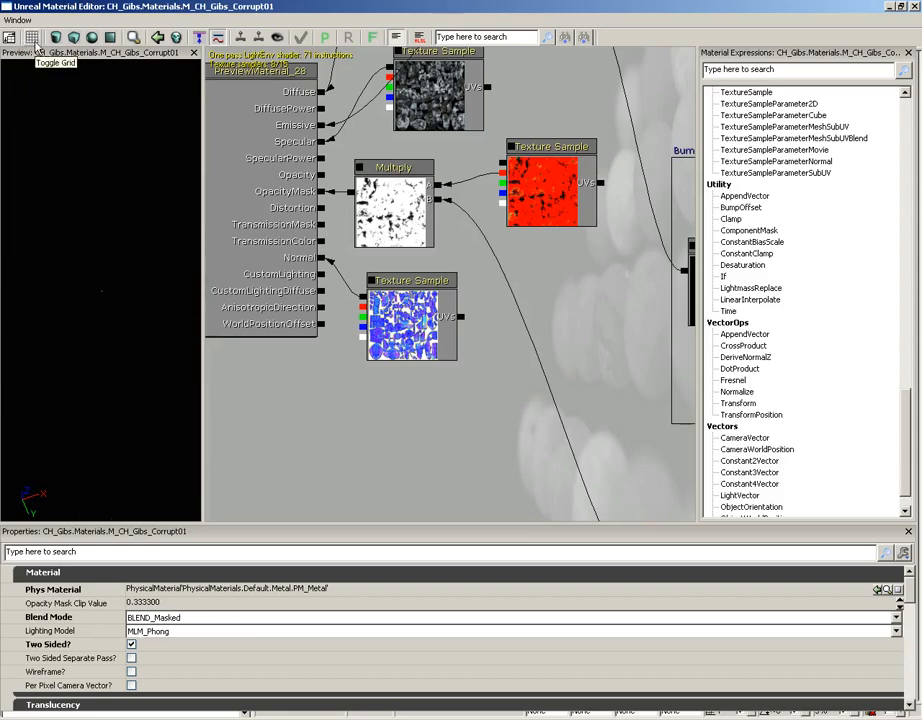
click(35, 45)
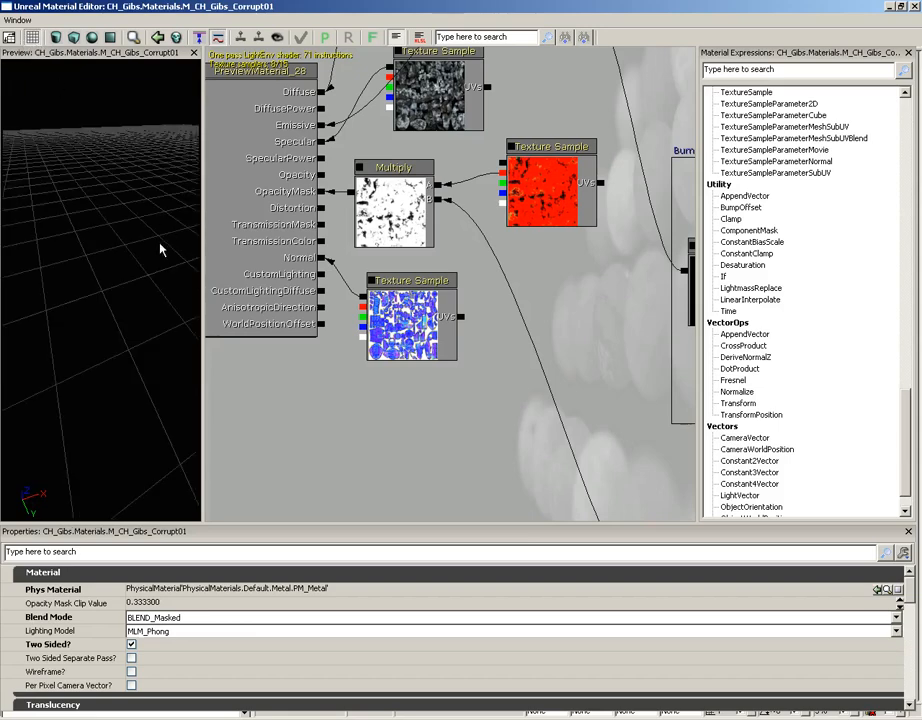
Inspect the preview mesh's surface from a distance and in close-up
mouse_move(160, 243)
right_down()
mouse_move(99, 157)
mouse_move(88, 60)
mouse_move(20, 158)
right_up()
scroll(92, 270, down, 3)
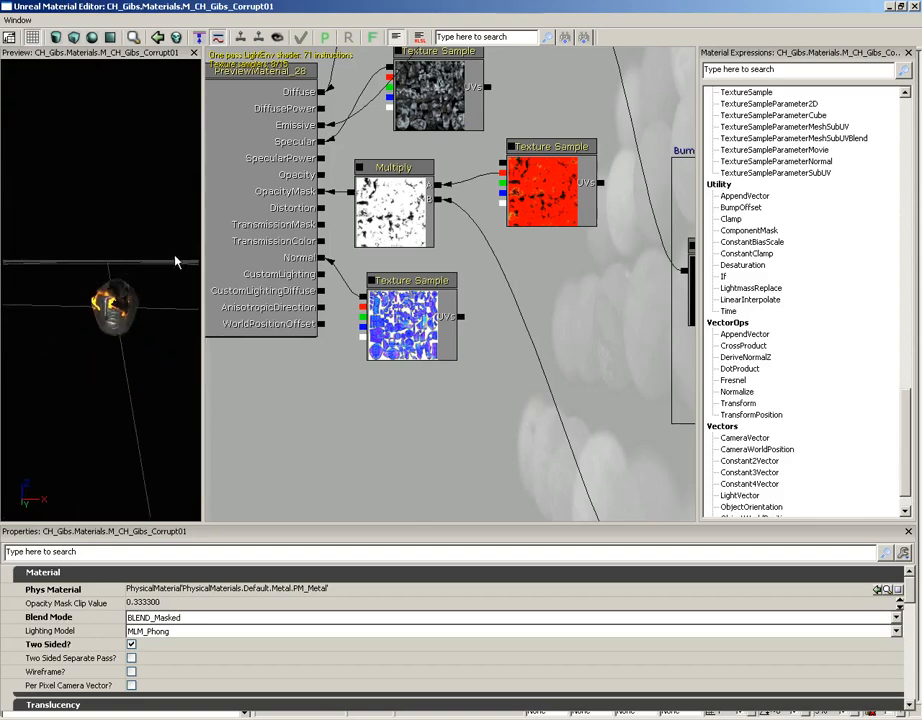
mouse_move(175, 262)
mouse_down()
mouse_move(142, 286)
mouse_move(146, 270)
mouse_up()
scroll(144, 277, up, 3)
scroll(144, 270, up, 4)
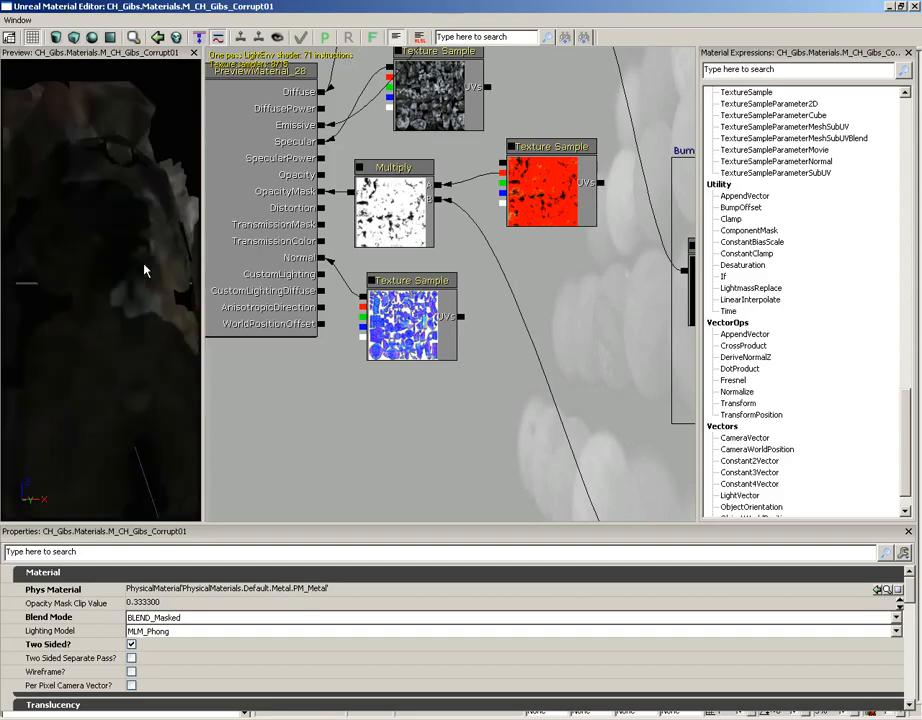
scroll(144, 265, down, 3)
mouse_move(113, 353)
mouse_down()
mouse_move(147, 353)
mouse_move(114, 318)
mouse_move(109, 329)
mouse_move(175, 336)
mouse_up()
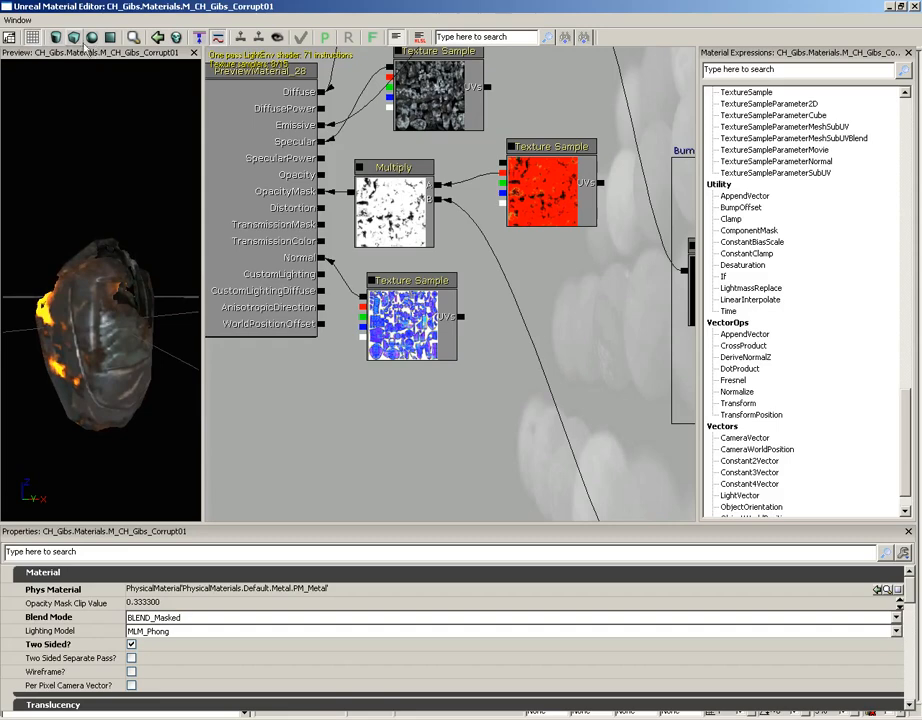
Preview the material on a cylinder, a cube, a sphere and finally a plane, inspecting the shapes from different angles
click(56, 37)
right_drag(50, 100, 70, 259)
drag(70, 259, 73, 128)
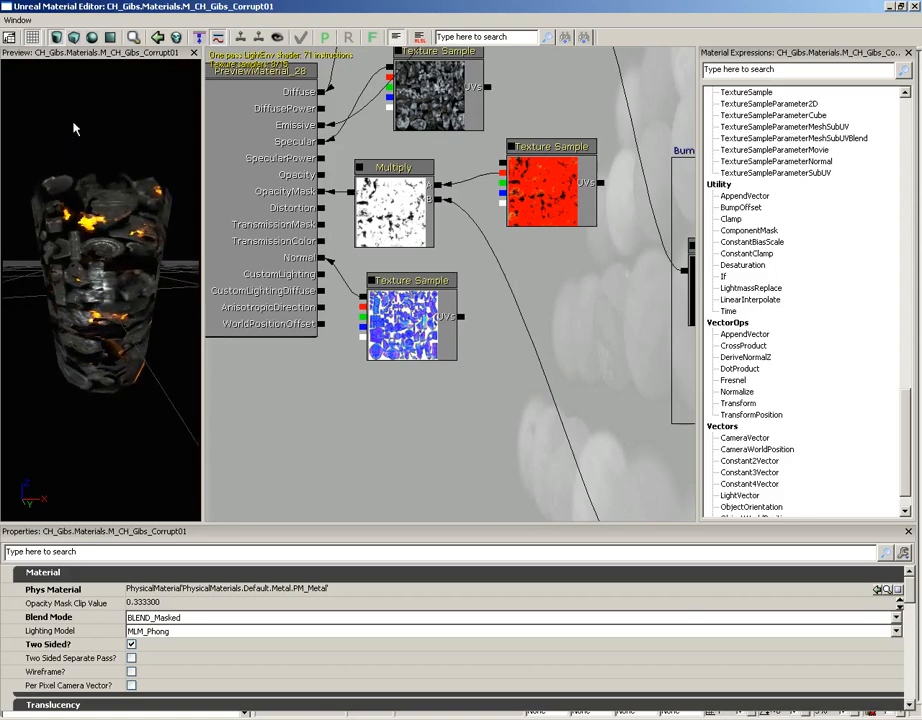
click(60, 38)
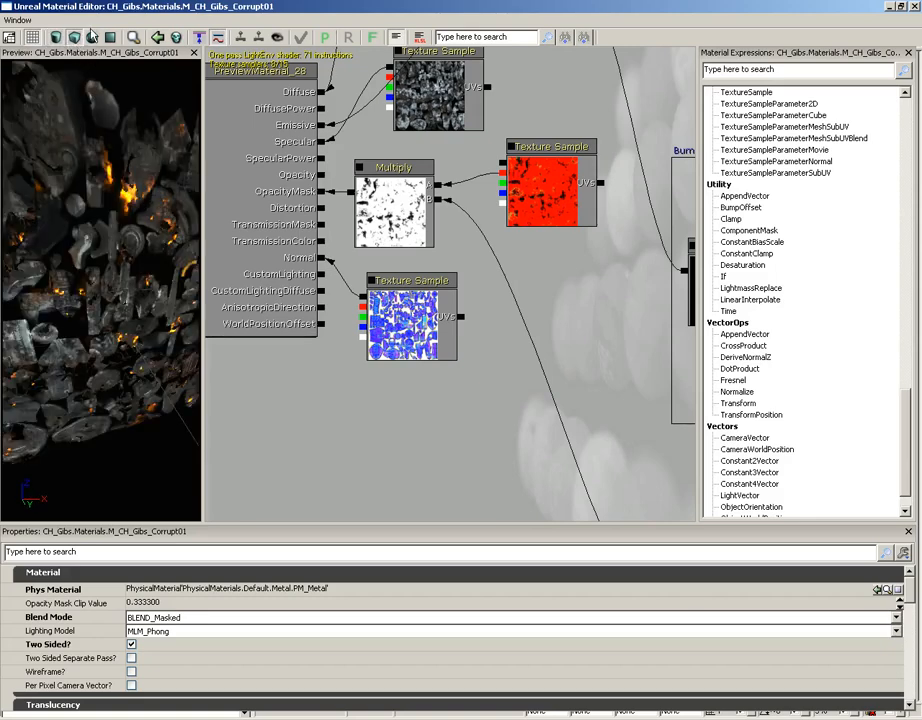
click(91, 36)
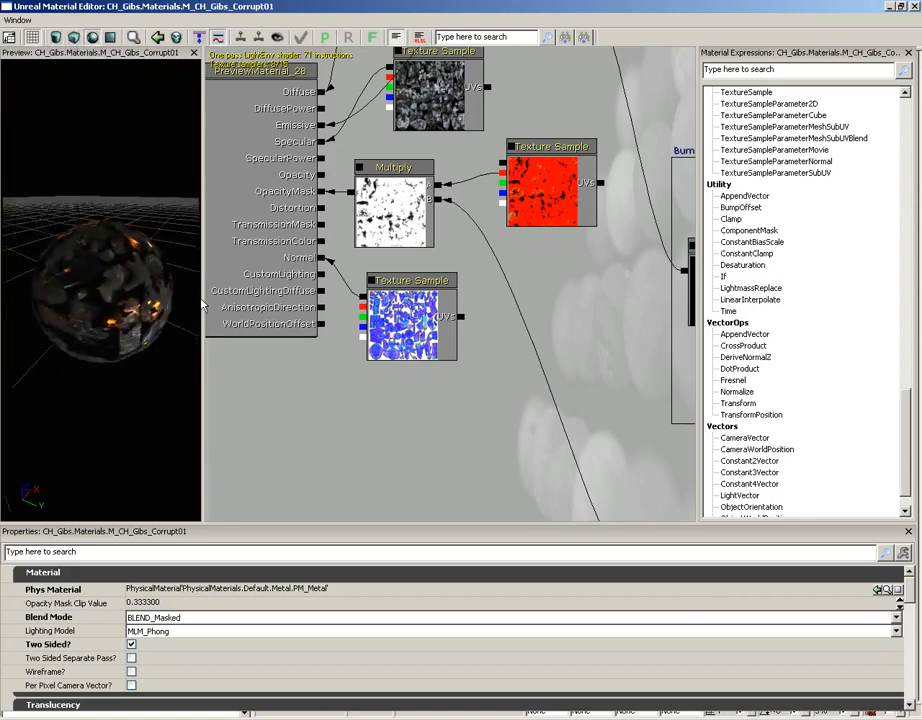
drag(202, 305, 80, 107)
click(111, 37)
drag(136, 228, 156, 144)
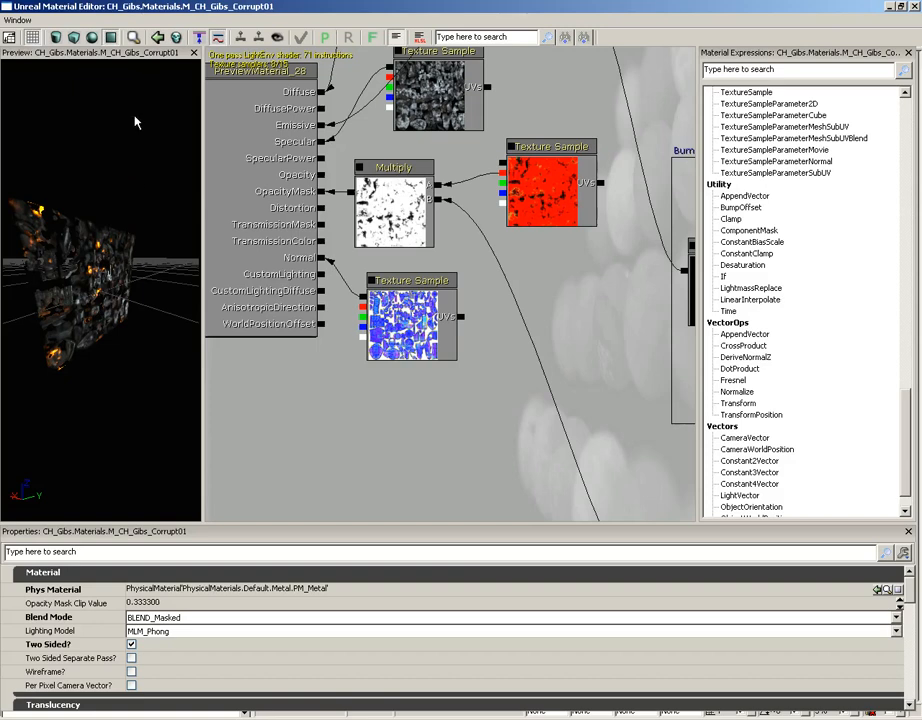
Locate the current material in the Content Browser and close the browser again
click(134, 38)
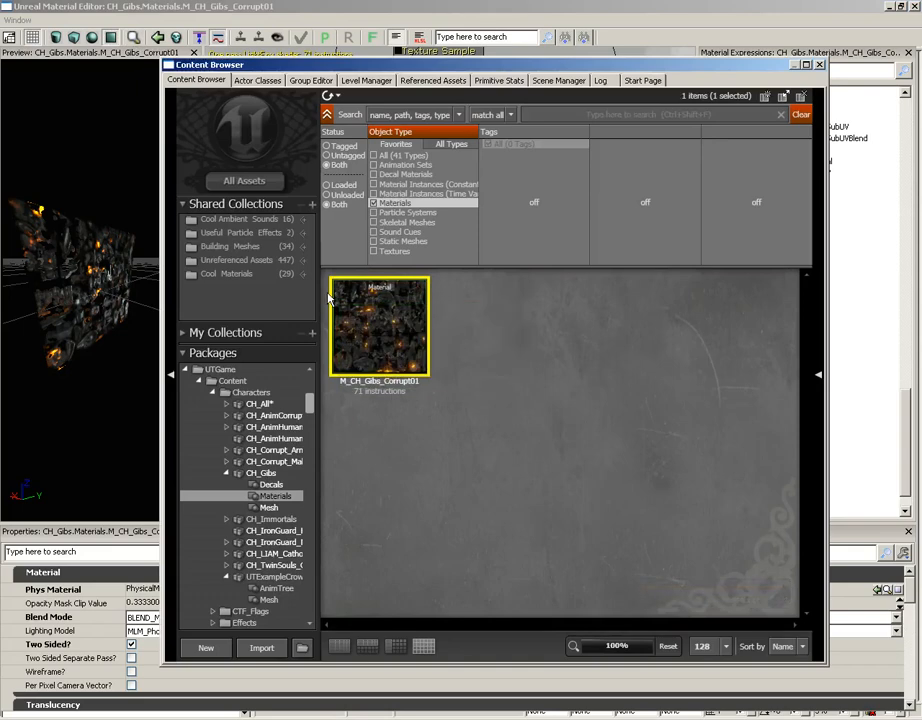
click(819, 65)
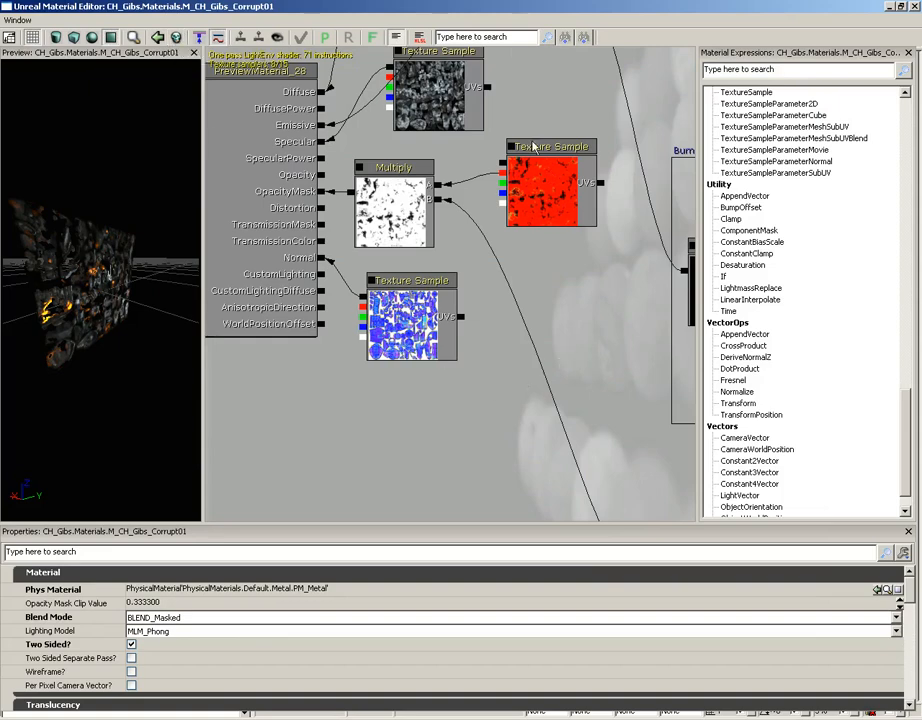
Add an unconnected Clamp expression in the empty area beside the Add node, and clean up the graph's unused expressions
drag(601, 251, 492, 278)
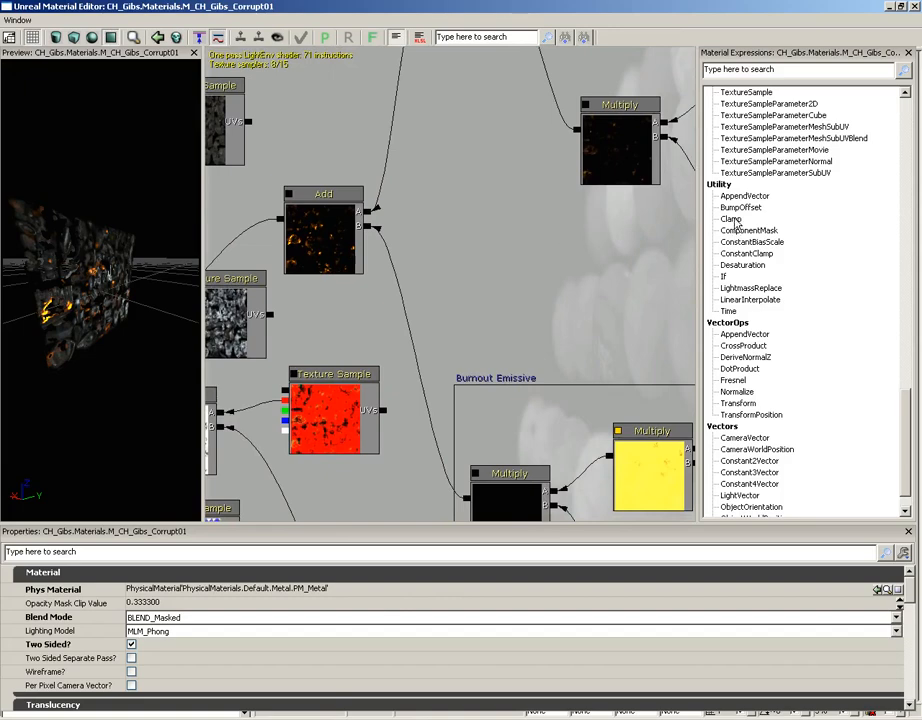
drag(734, 218, 507, 231)
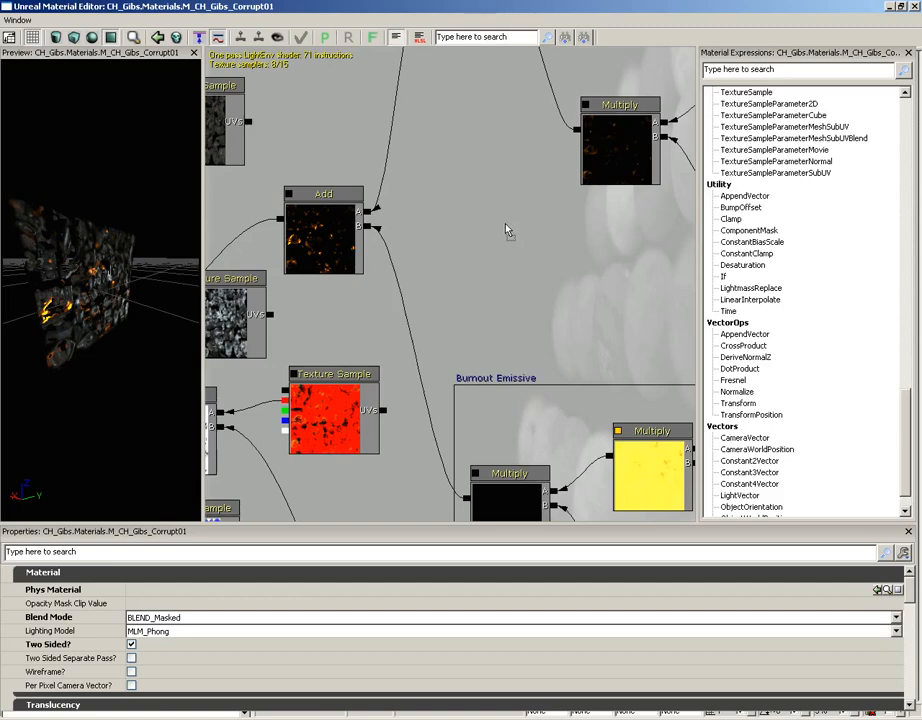
drag(585, 312, 546, 297)
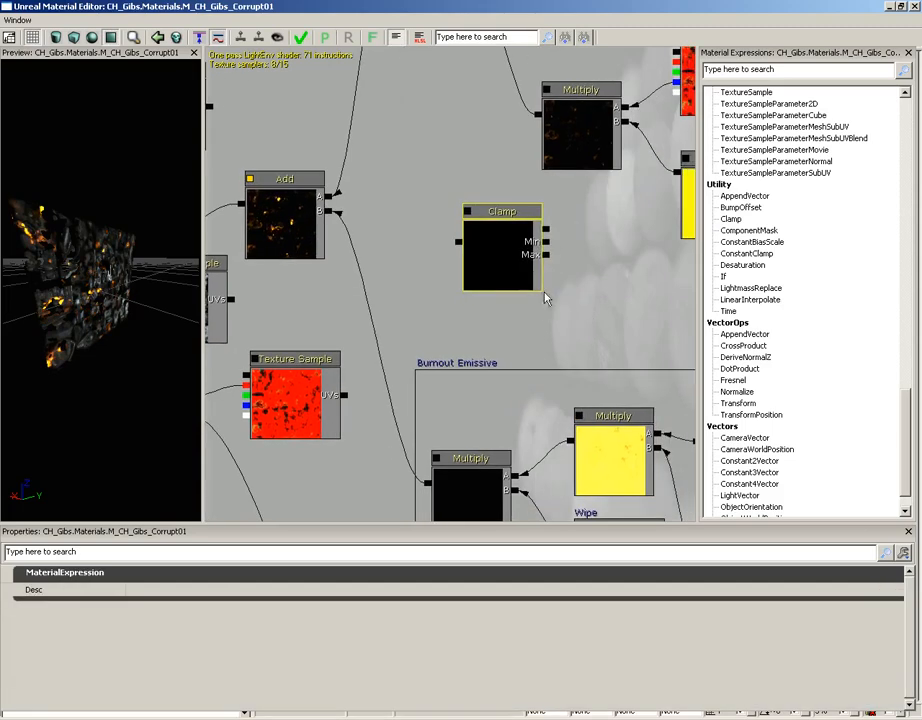
click(176, 37)
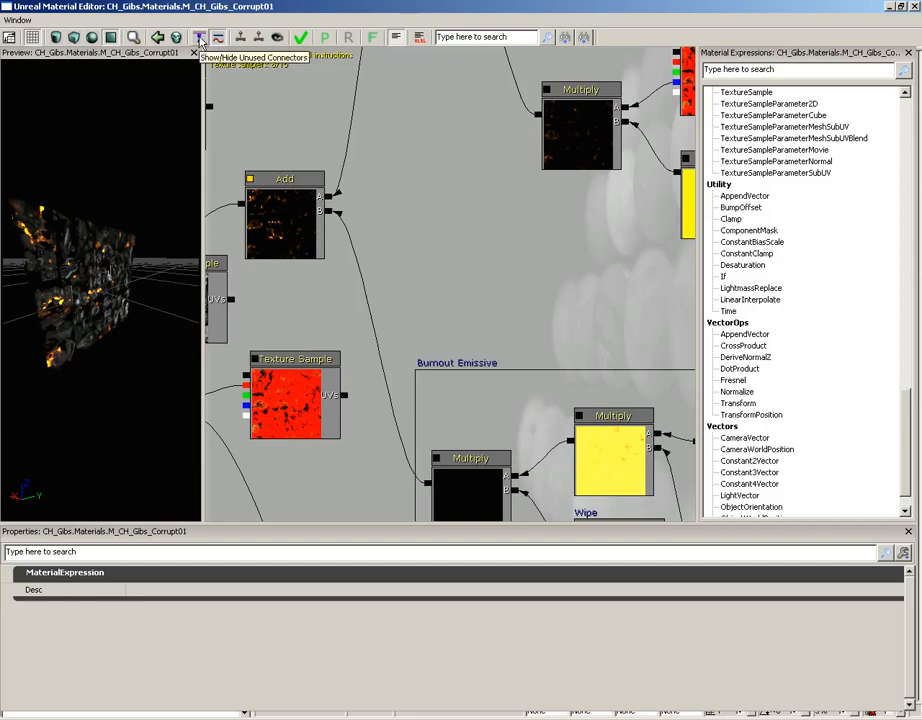
Select the T_CH_Gibs_Corrupt_Mask texture sample above the 5,1,0 constant, then hide and show the graph's unused connectors again
drag(482, 229, 260, 388)
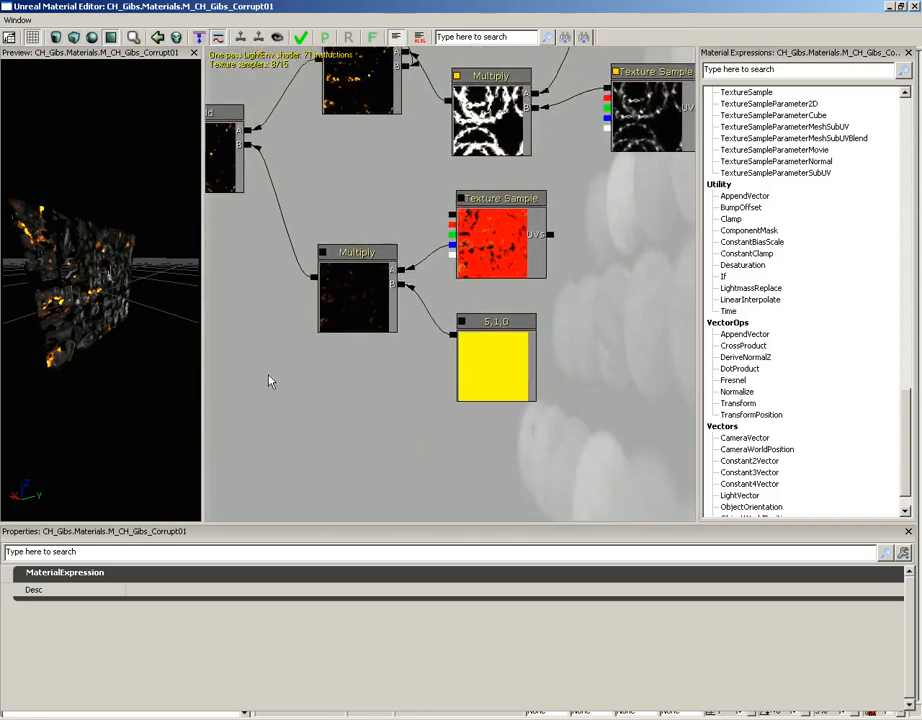
click(512, 238)
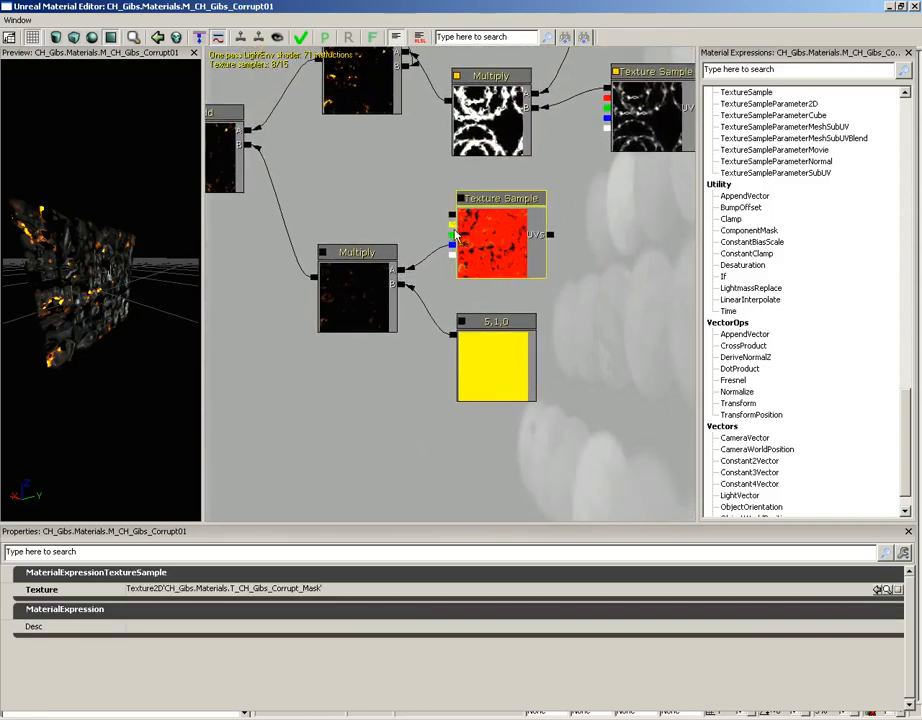
click(200, 38)
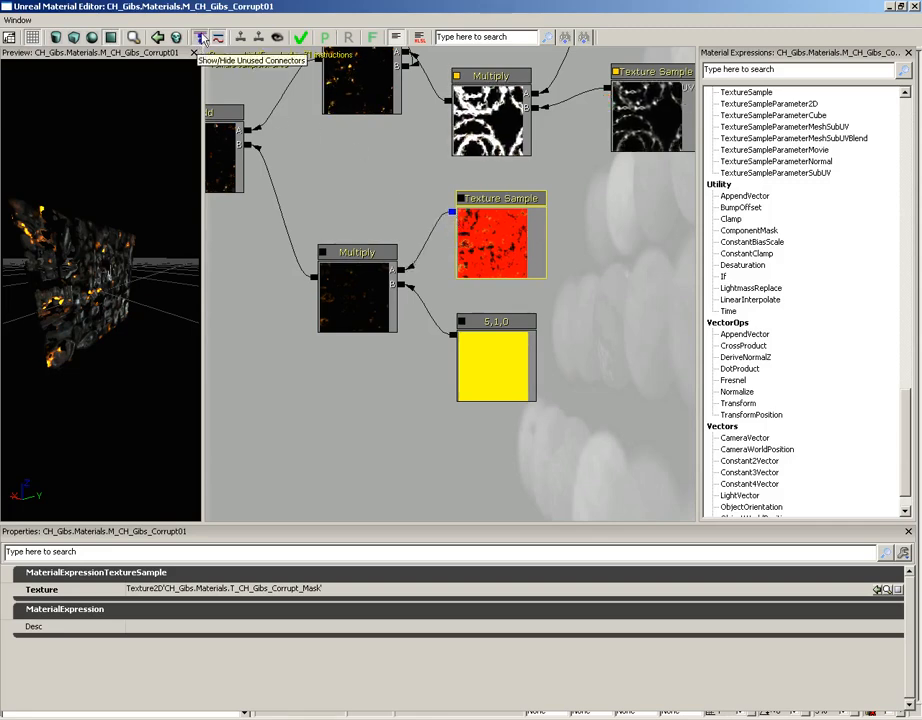
drag(397, 163, 347, 289)
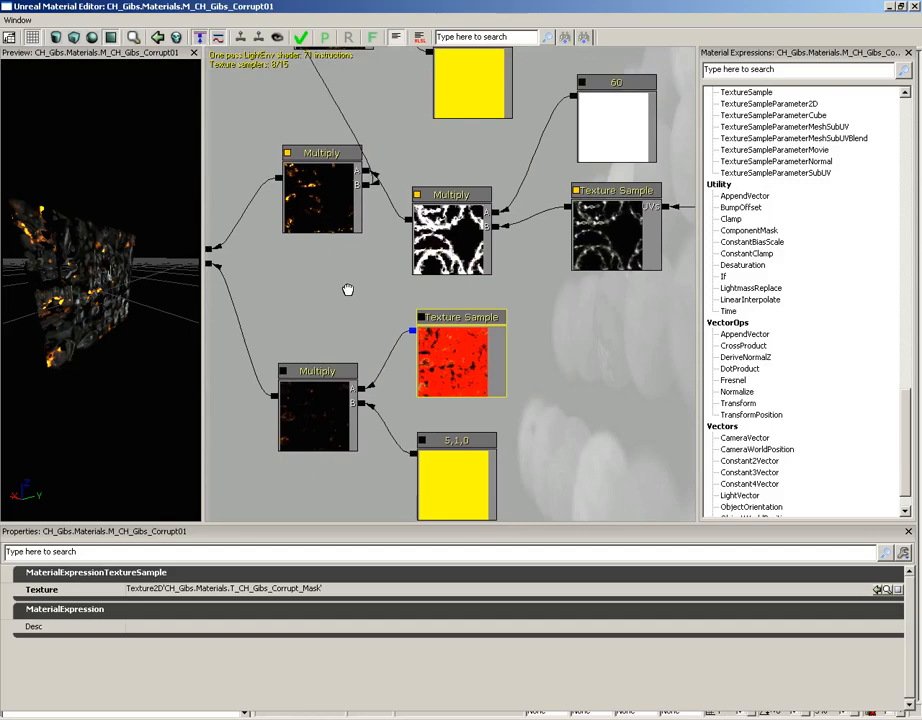
click(201, 38)
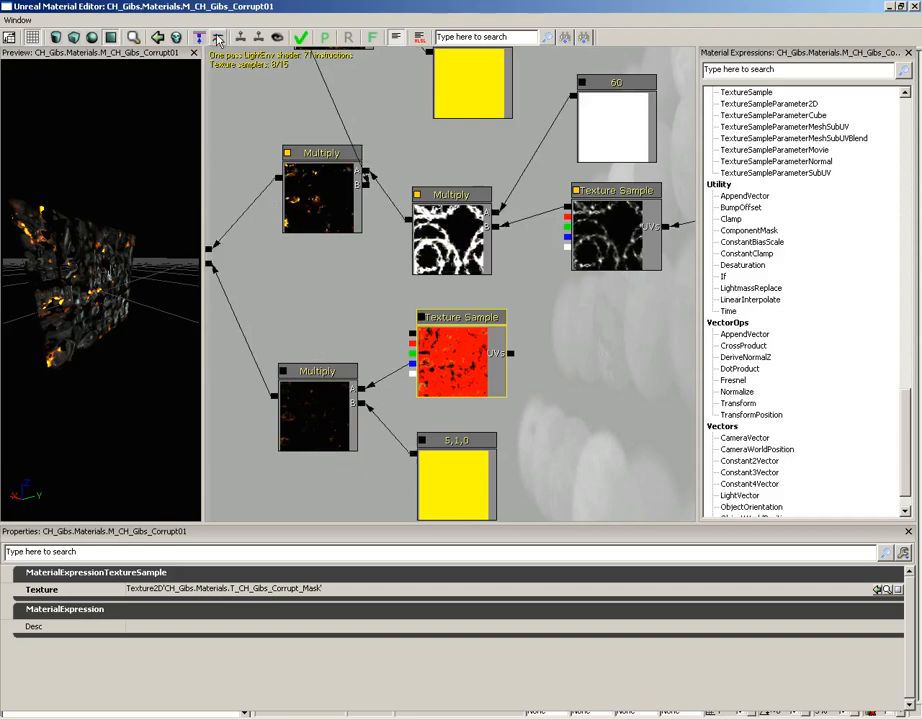
Switch the node connections to straight lines, check them across the emissive network, and return them to curves
drag(255, 177, 516, 175)
drag(563, 293, 354, 433)
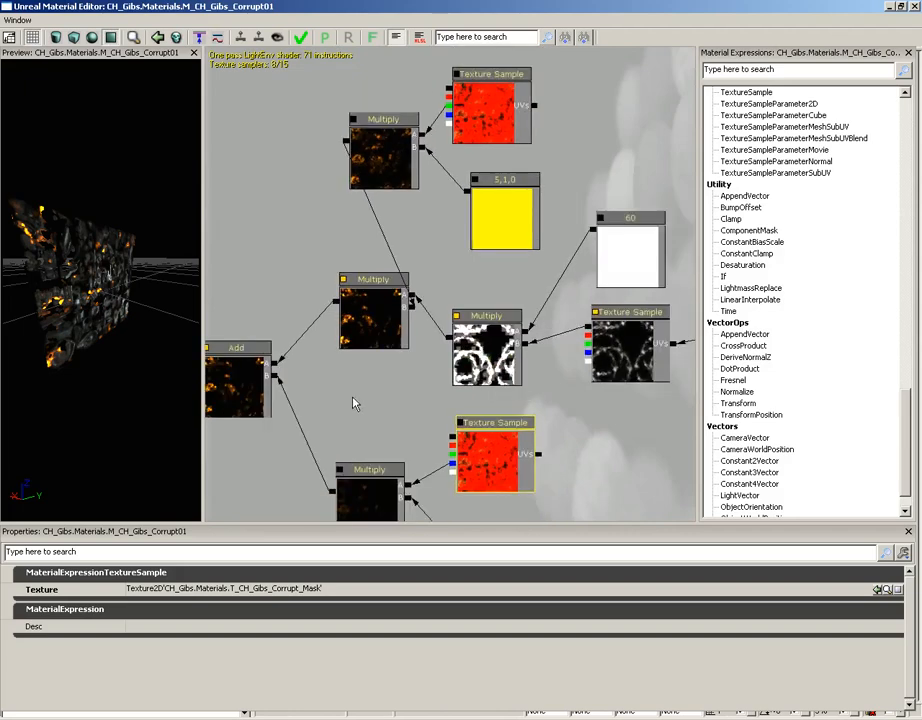
click(201, 40)
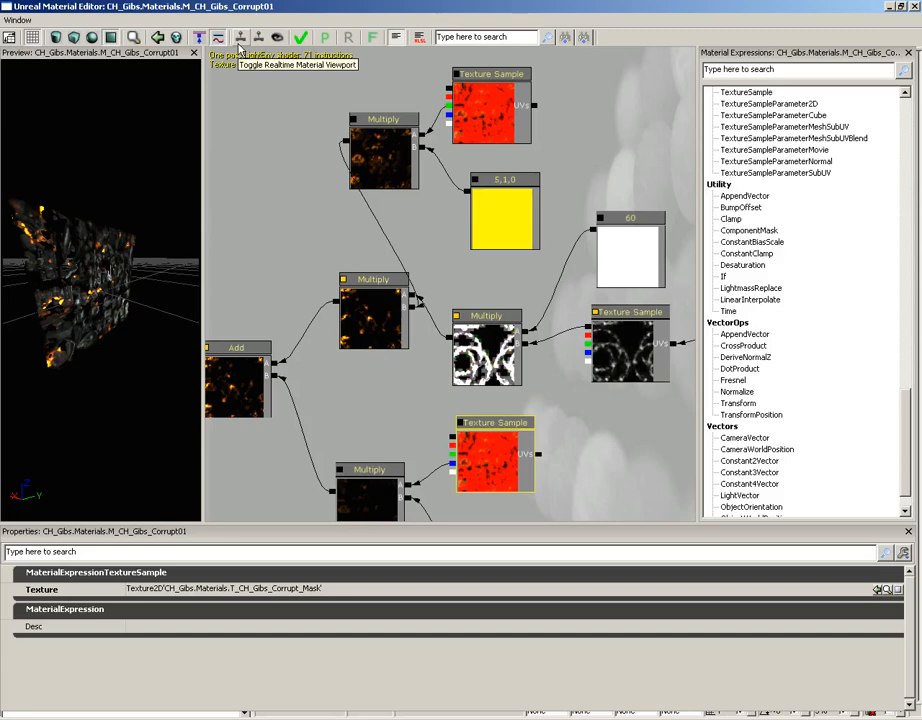
Turn on realtime playback in the material preview and view the animated plane from different angles
mouse_move(135, 241)
mouse_down()
mouse_move(18, 308)
mouse_move(3, 205)
mouse_move(134, 265)
mouse_up()
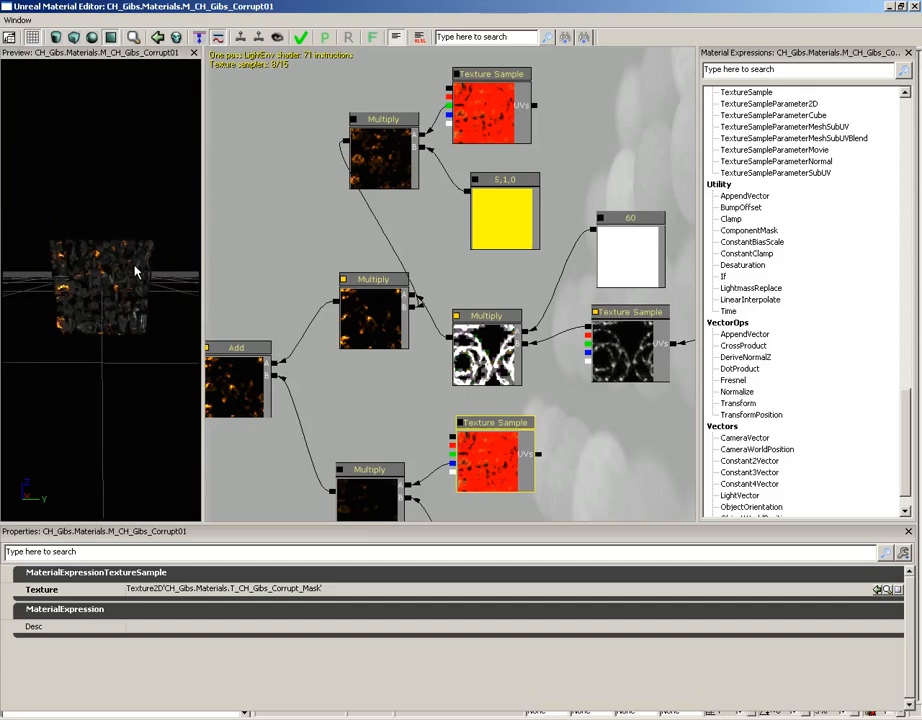
mouse_move(134, 271)
right_down()
mouse_move(107, 185)
mouse_move(134, 243)
mouse_move(123, 257)
right_up()
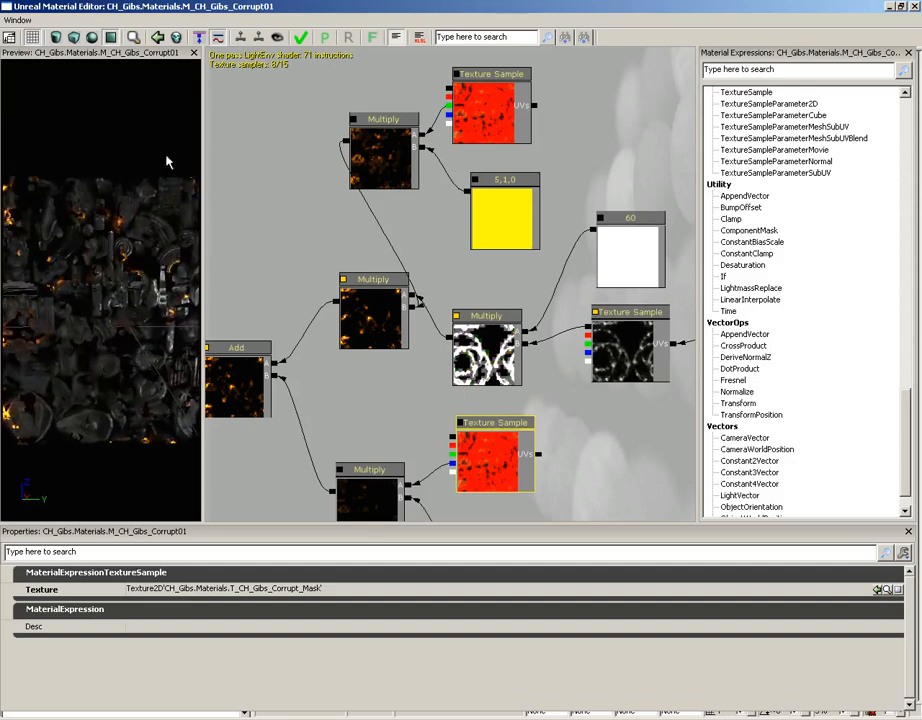
click(241, 40)
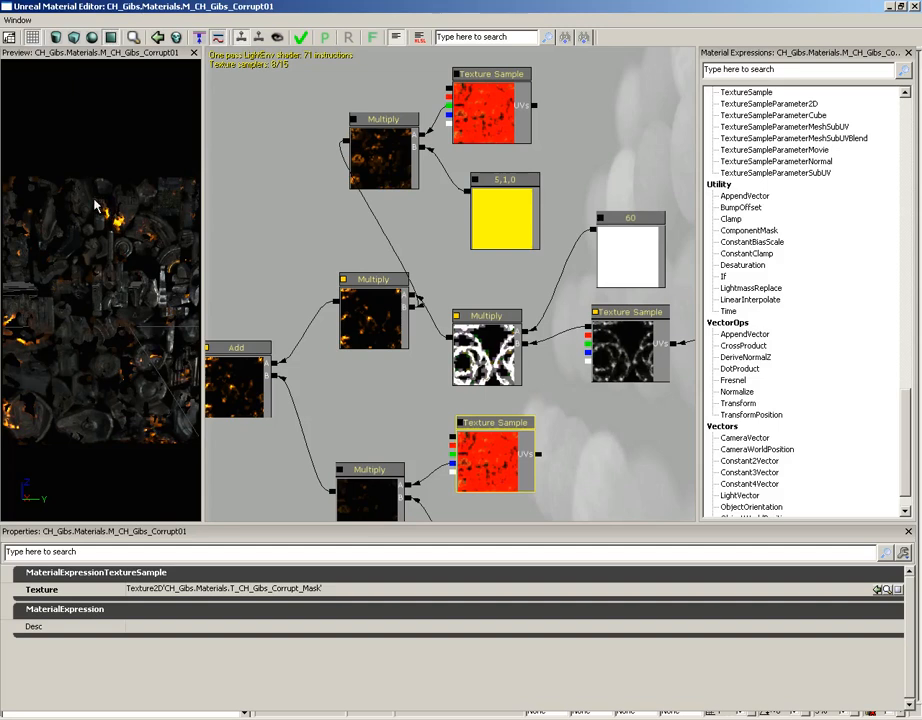
right_drag(122, 233, 111, 280)
drag(111, 280, 87, 309)
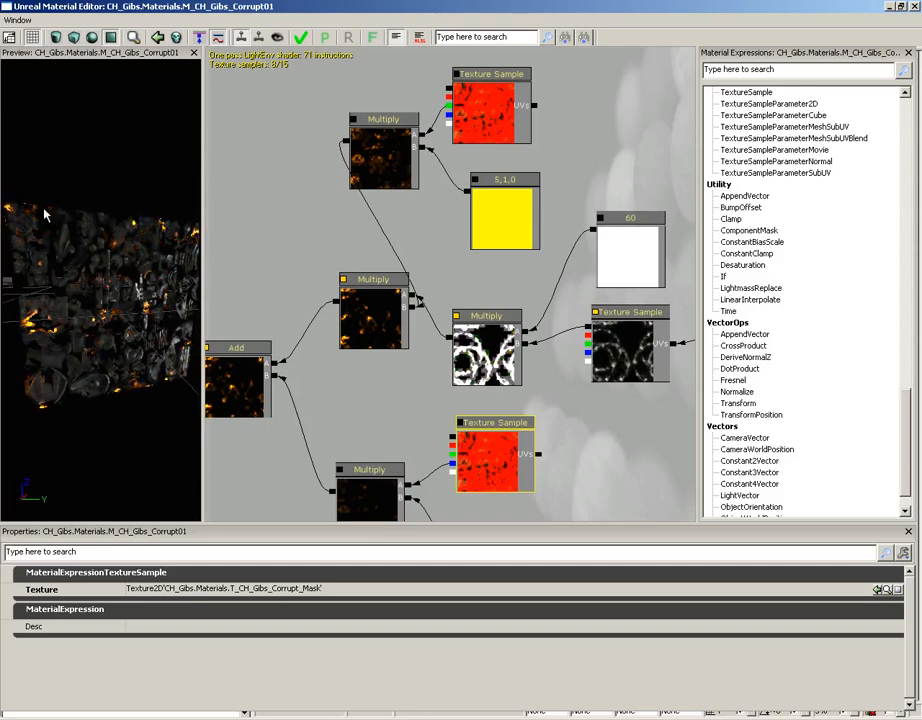
Turn on realtime expression previews and examine the animated Multiply and Texture Sample nodes in the emissive network
click(258, 40)
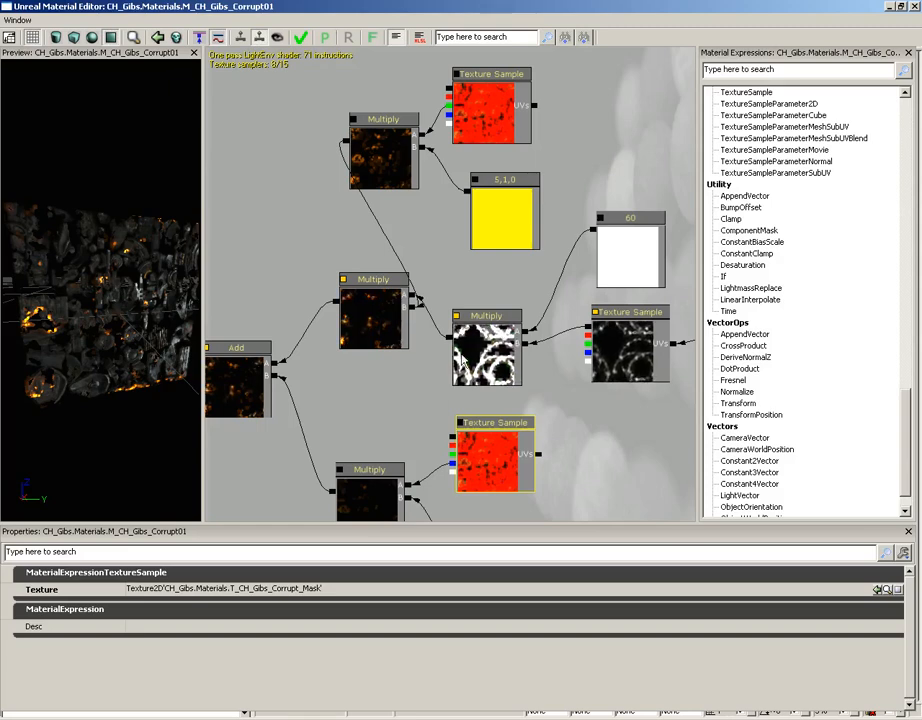
drag(566, 360, 495, 325)
scroll(525, 375, up, 1)
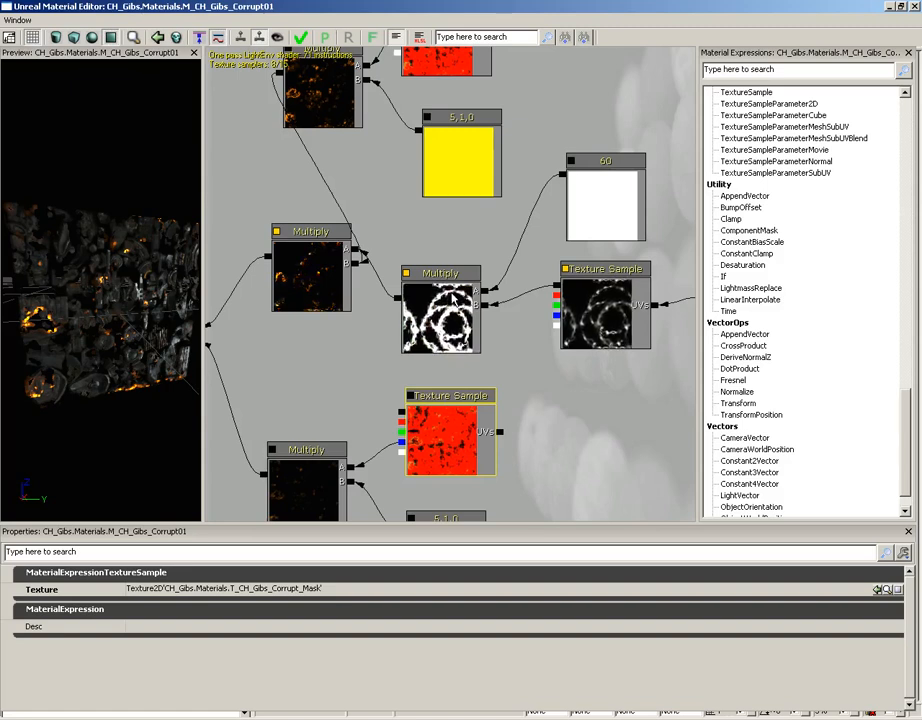
drag(512, 319, 506, 319)
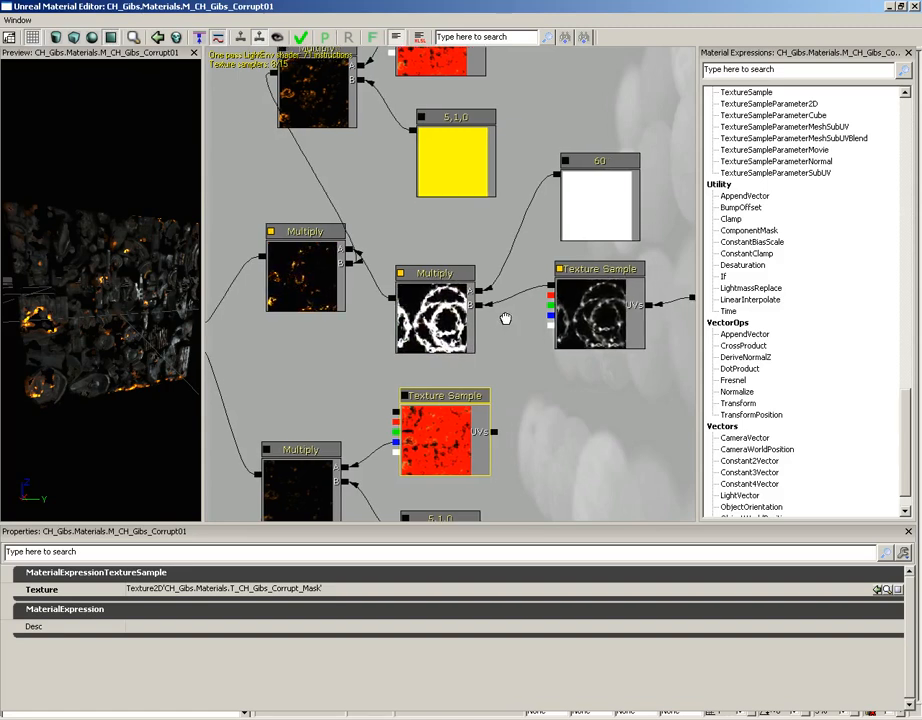
Turn on continuous refreshing of all expression previews and examine the markers on the emissive network's nodes
click(277, 39)
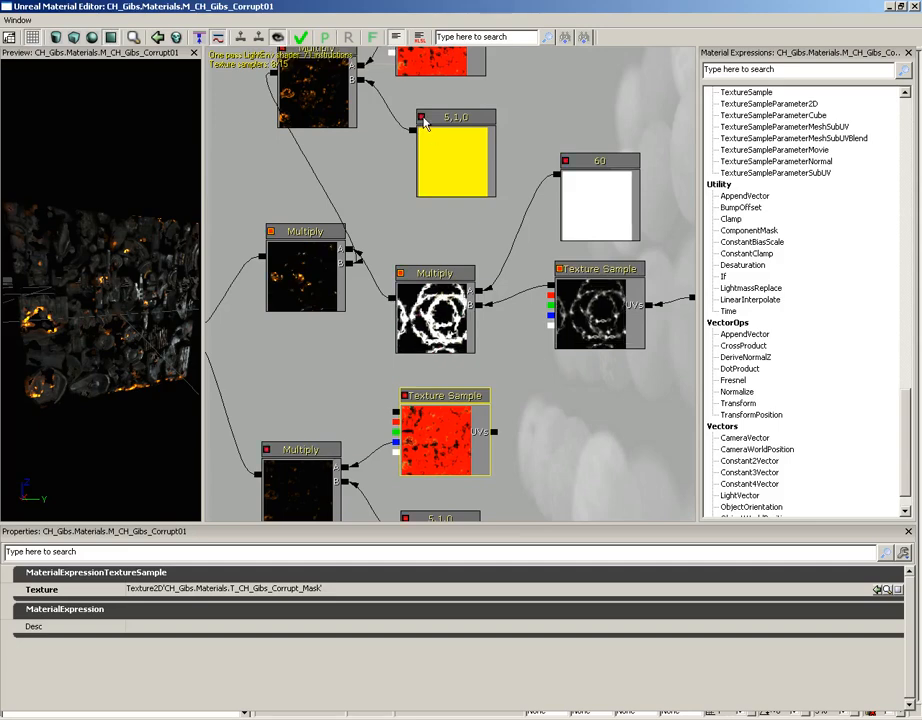
drag(559, 178, 485, 192)
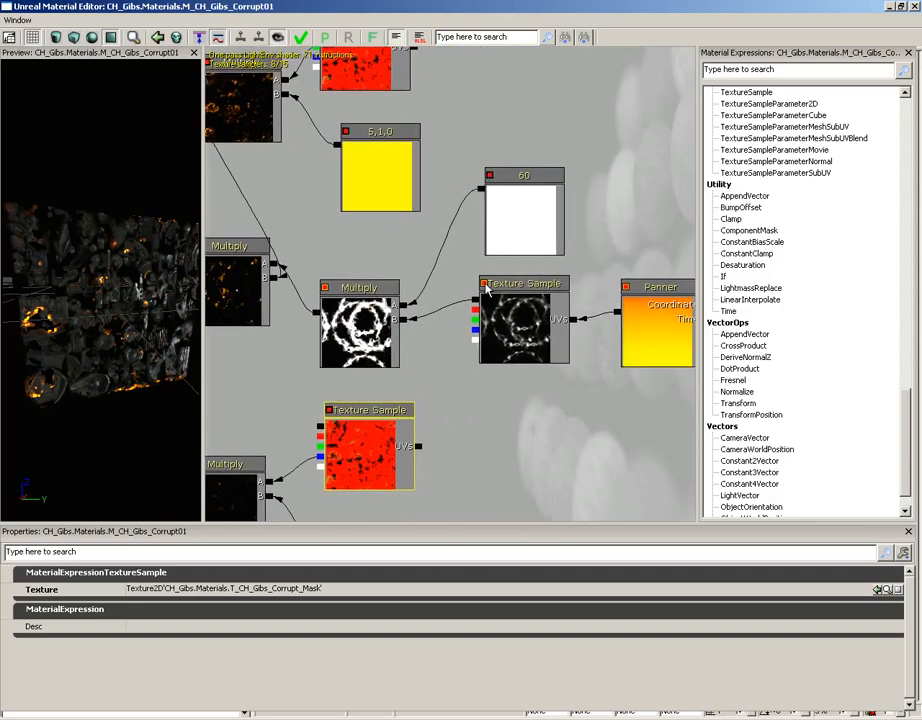
drag(385, 239, 352, 254)
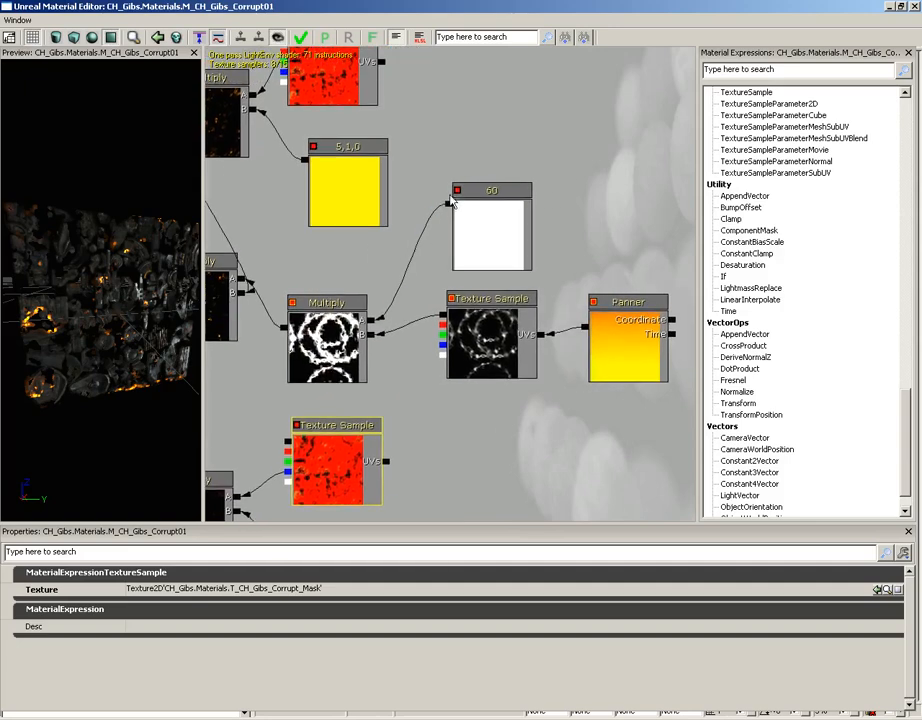
drag(388, 76, 463, 126)
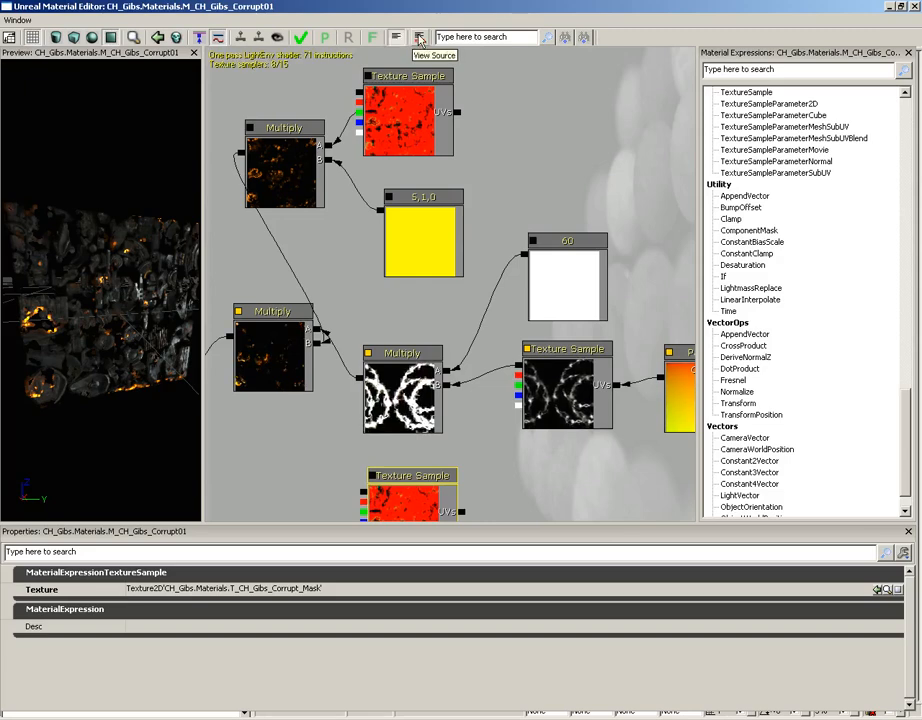
Show the properties of the upper Multiply, the 5,1,0 and 60 constants, and the Texture Sample fed by the Panner
click(285, 160)
click(426, 233)
click(545, 282)
click(566, 388)
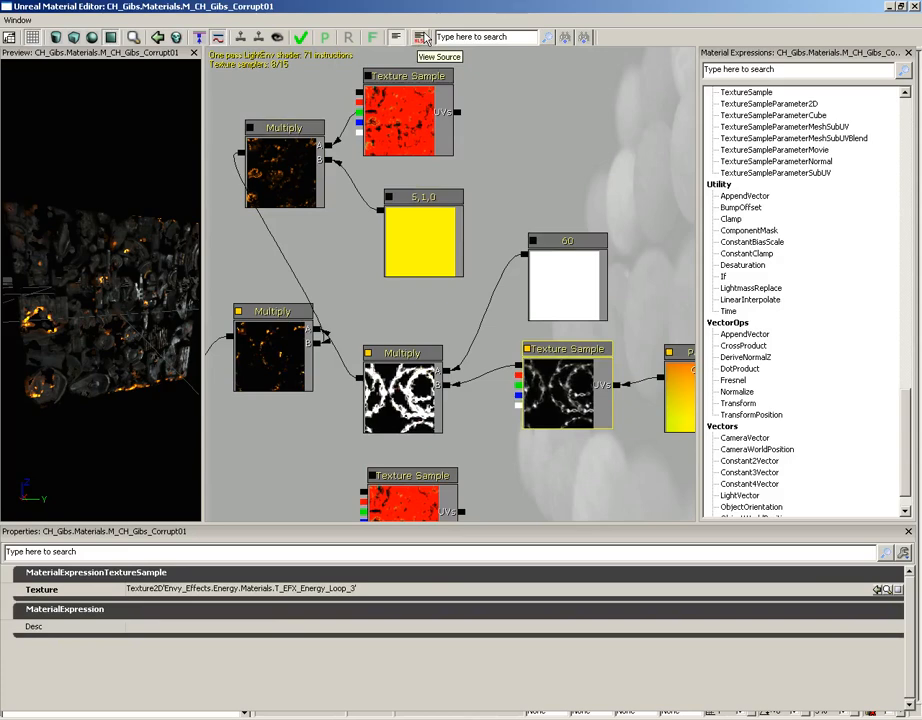
Display the material's shader source, read through its functions as far as the material mask code, and hide it again
click(423, 38)
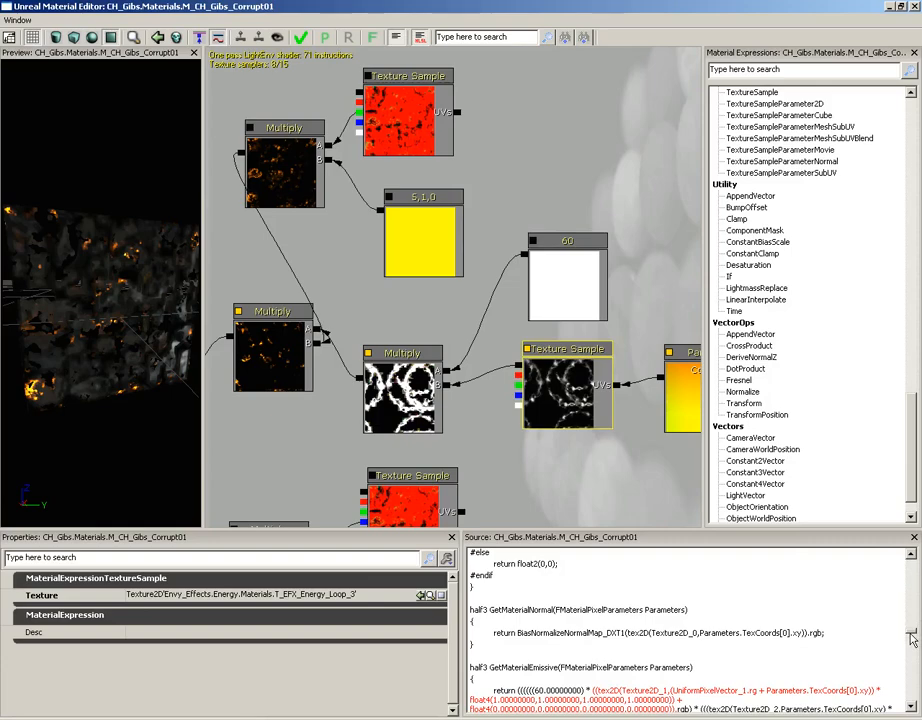
drag(910, 630, 910, 637)
scroll(909, 641, down, 5)
scroll(845, 627, up, 2)
click(808, 650)
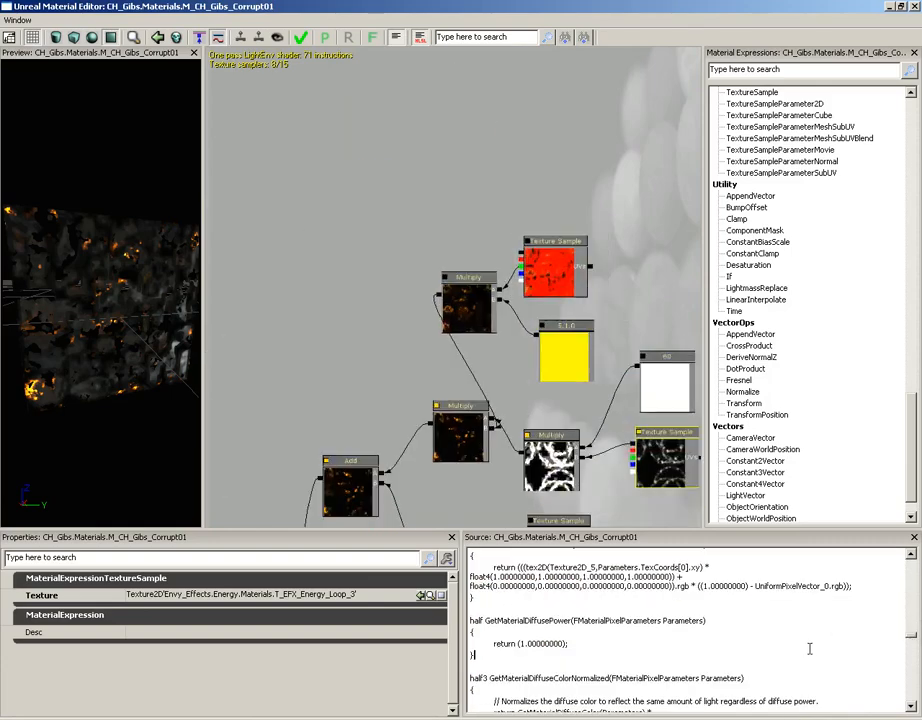
scroll(807, 647, down, 2)
scroll(806, 645, down, 6)
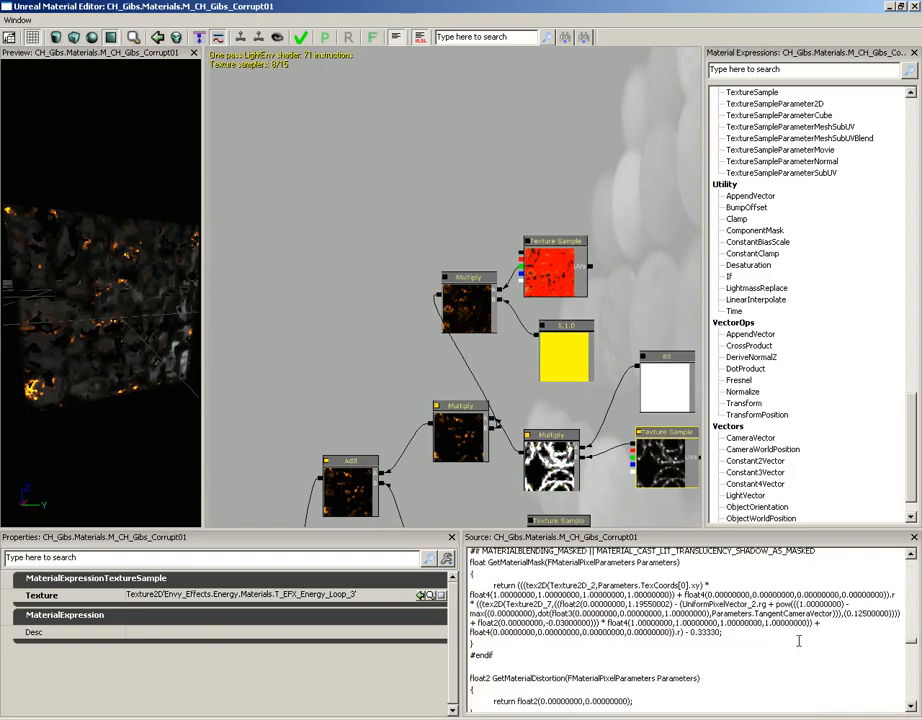
click(420, 36)
drag(510, 128, 324, 44)
click(520, 37)
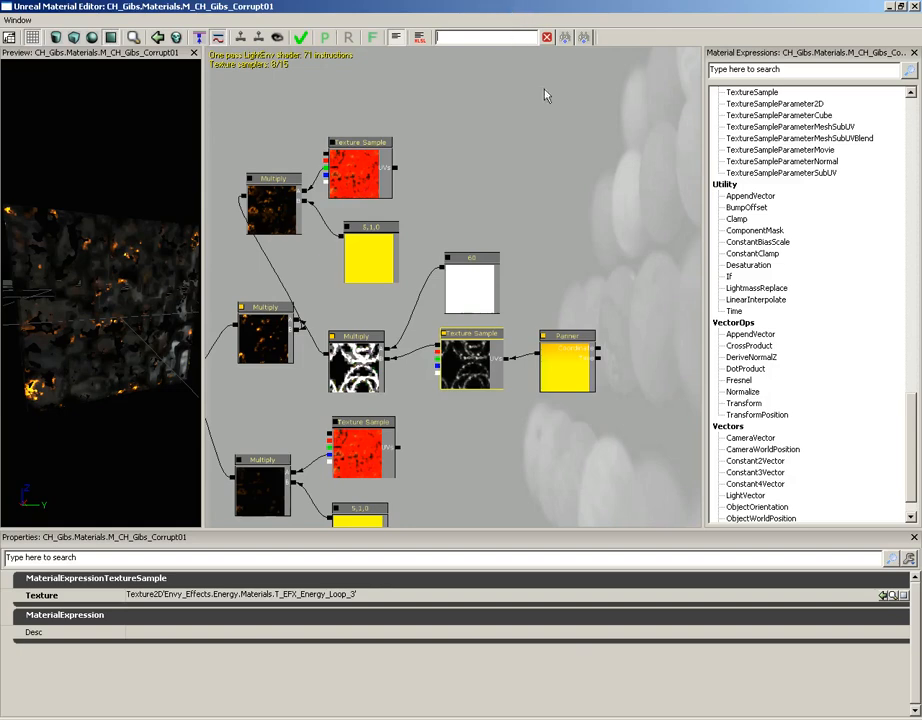
drag(572, 189, 683, 117)
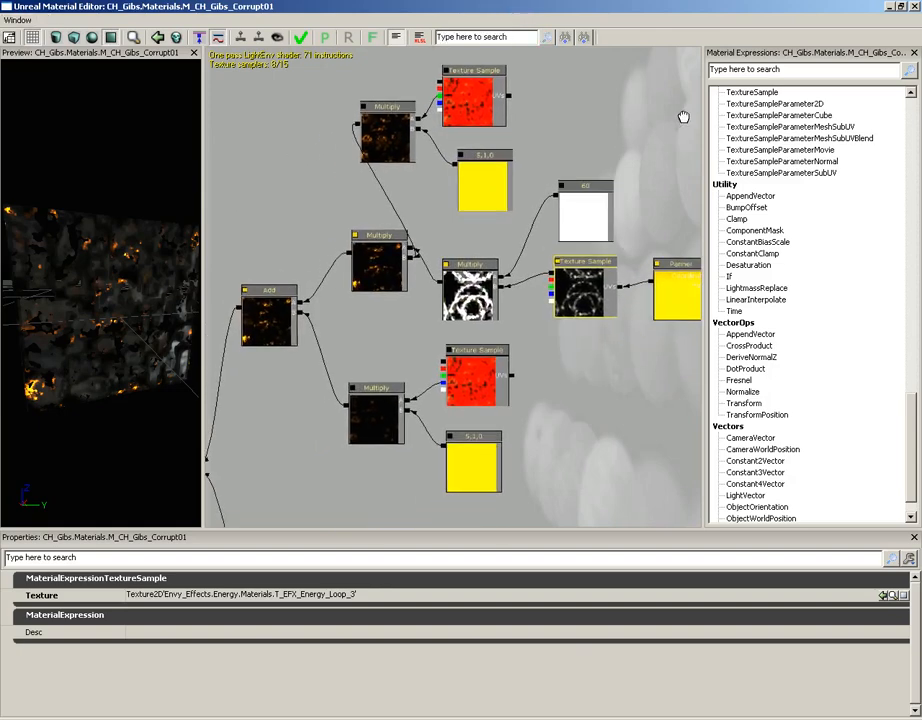
scroll(278, 191, up, 3)
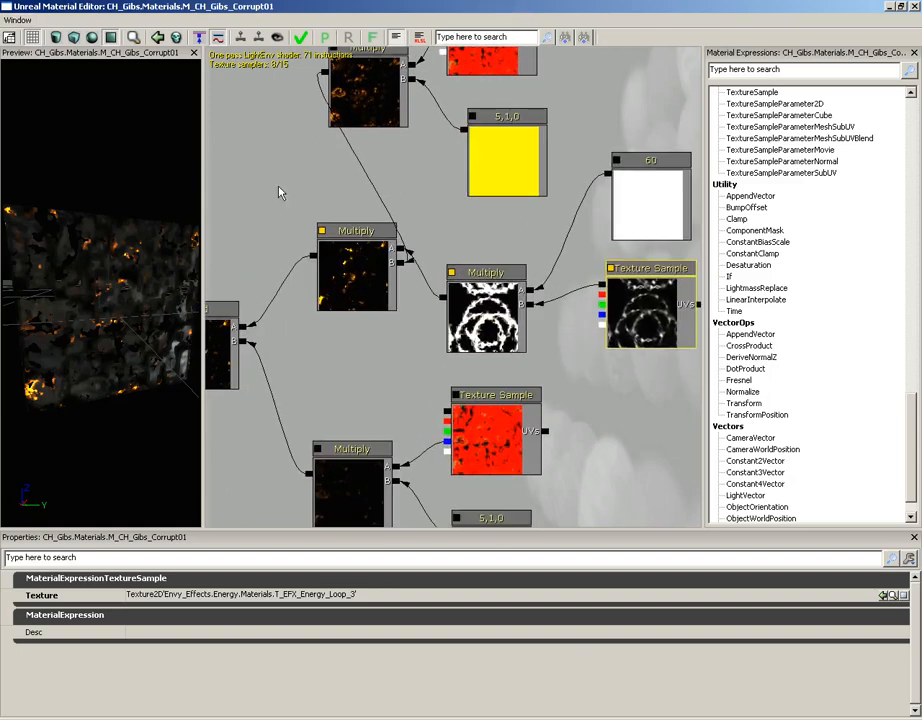
drag(280, 193, 323, 185)
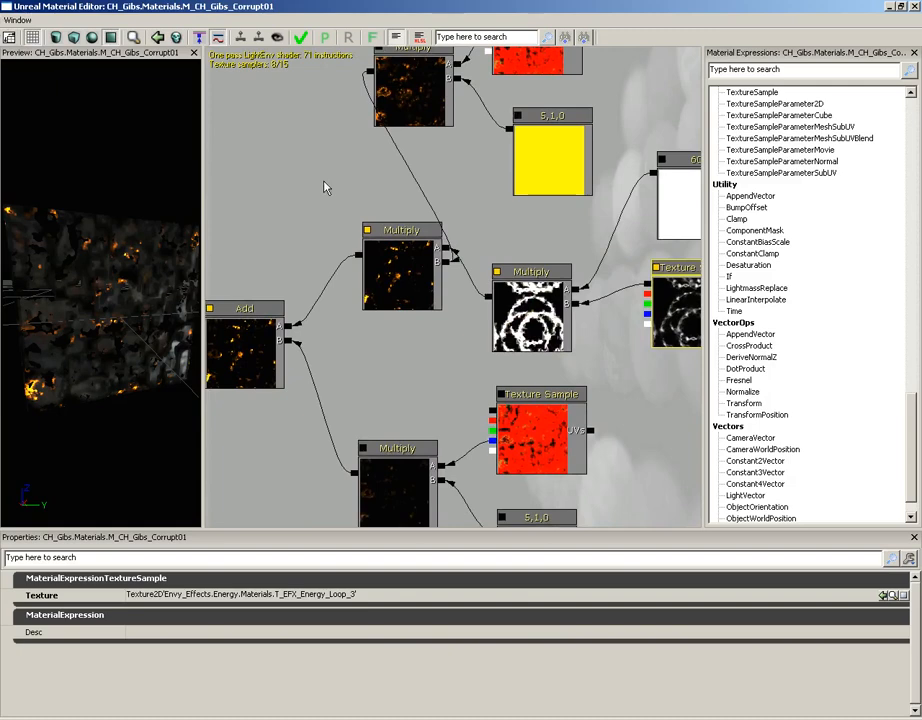